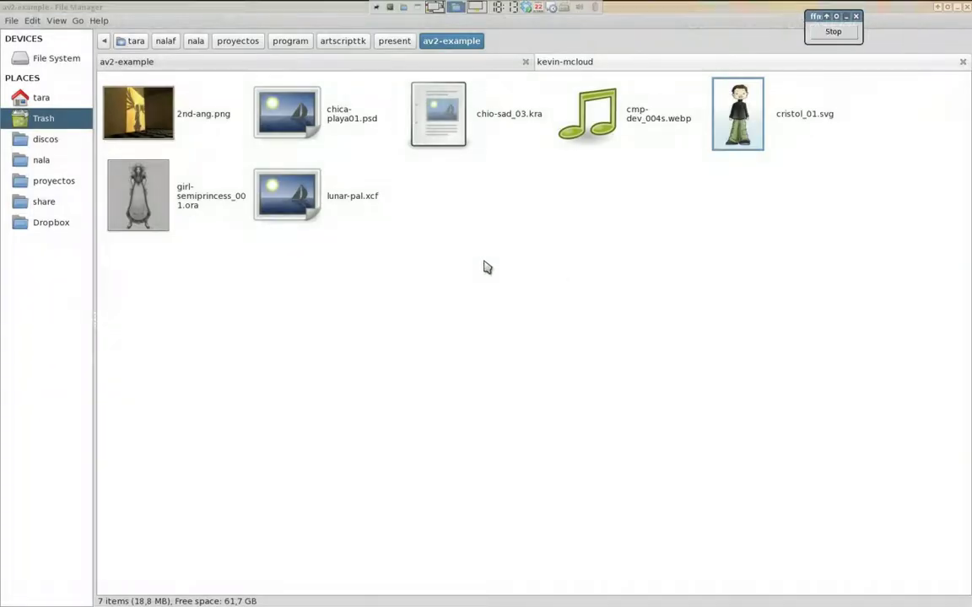
# - Select all seven artworks in av2-example and send them to Artscript dev
pyautogui.moveTo(768, 303)
pyautogui.mouseDown()
pyautogui.moveTo(705, 124)
pyautogui.moveTo(143, 116)
pyautogui.mouseUp()
pyautogui.rightClick(268, 130)
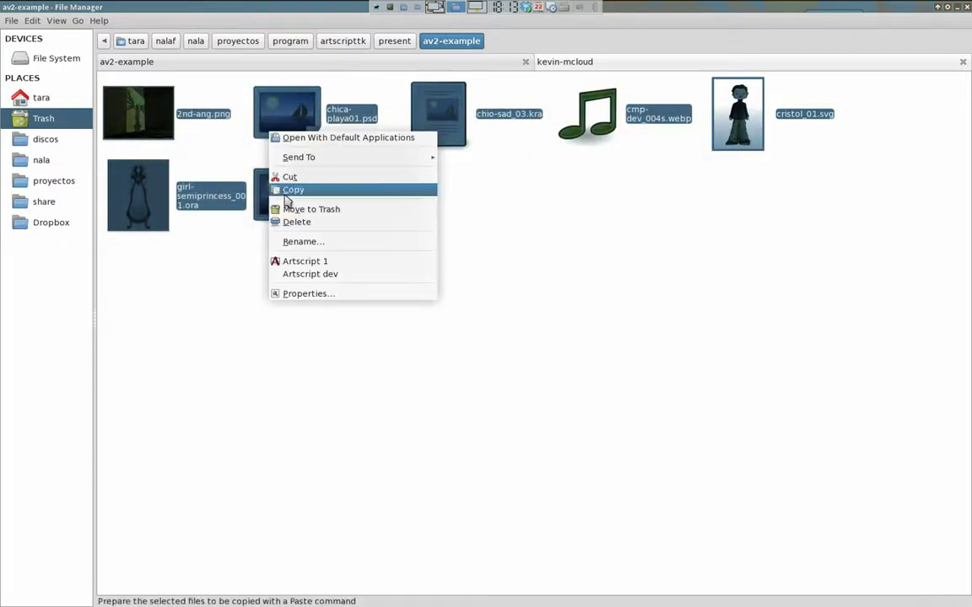
pyautogui.click(312, 275)
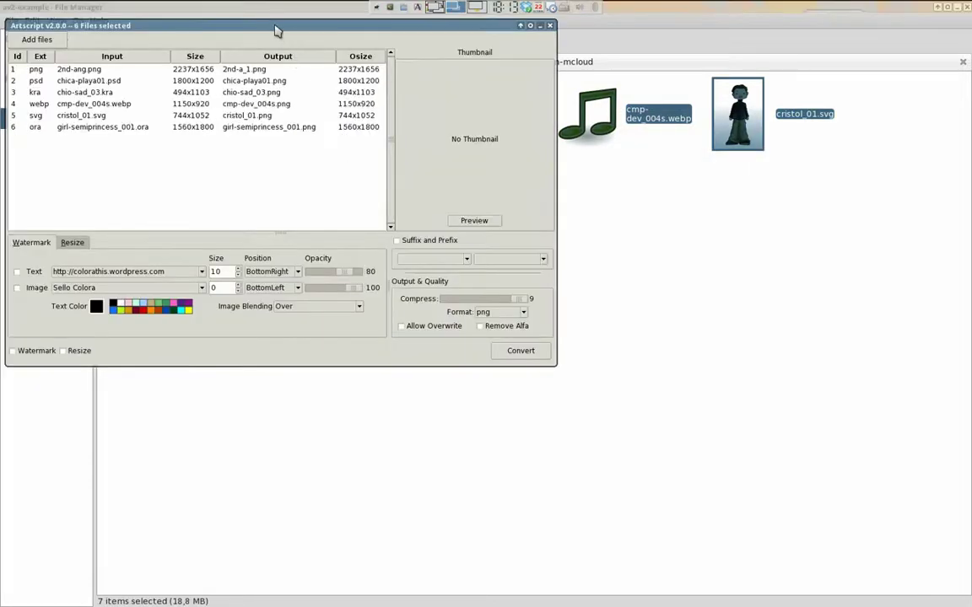
# - Check thumbnails of 2nd-ang.png, chica-playa01.psd, chio-sad_03.kra, cmp-dev_004s.webp and cristol_01.svg
pyautogui.moveTo(277, 28); pyautogui.dragTo(547, 212)
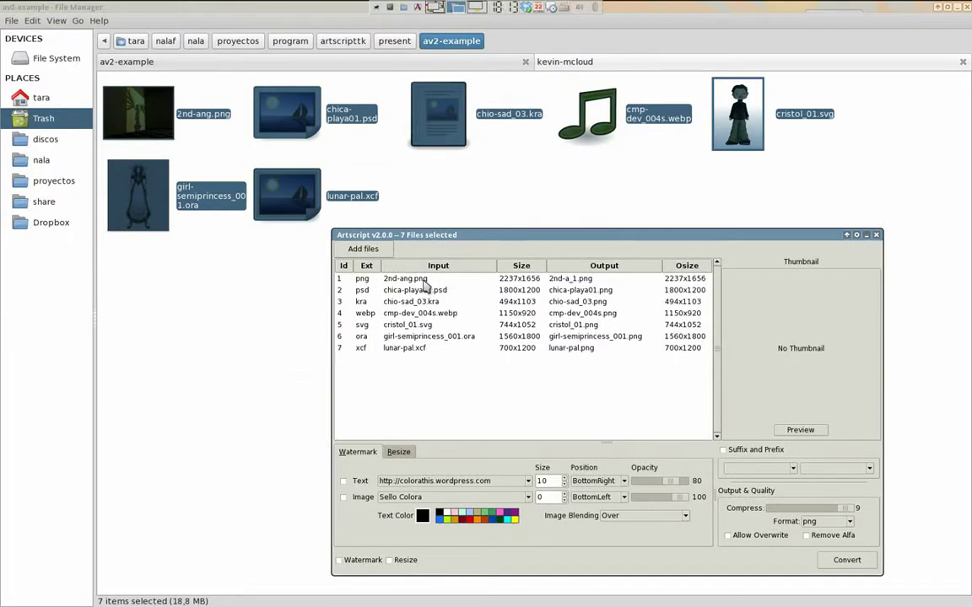
pyautogui.click(418, 278)
pyautogui.click(557, 291)
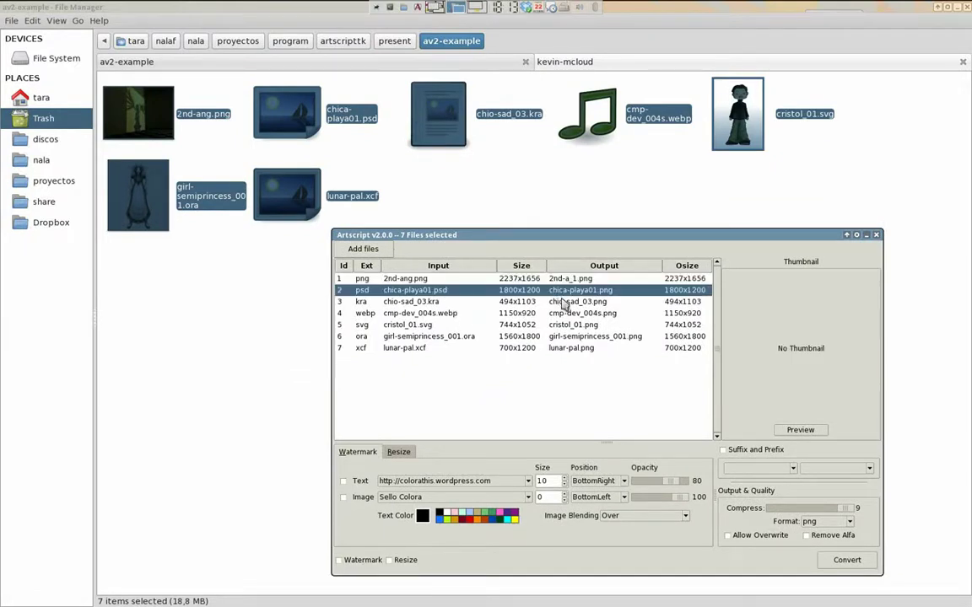
pyautogui.click(564, 304)
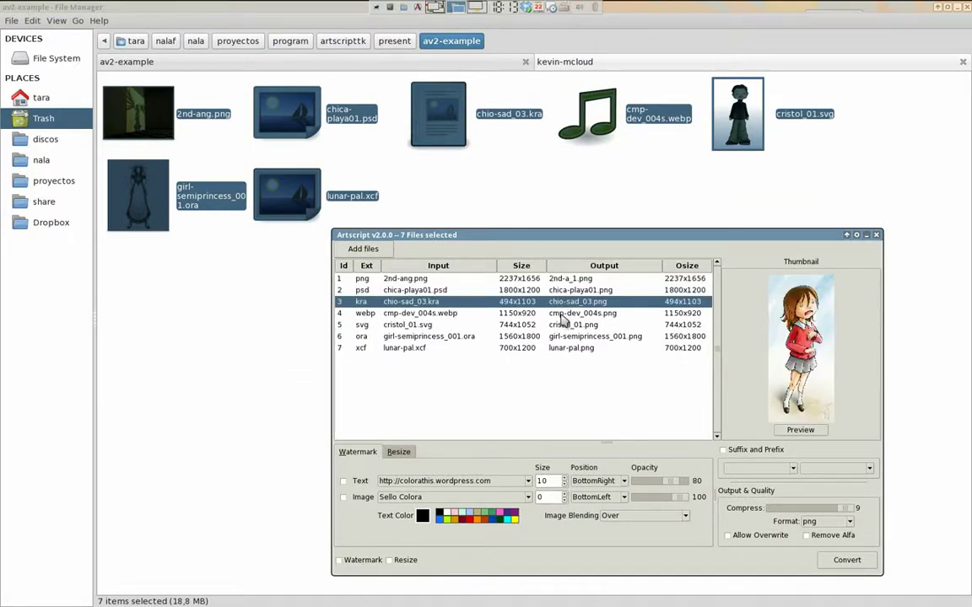
pyautogui.click(562, 316)
pyautogui.click(557, 327)
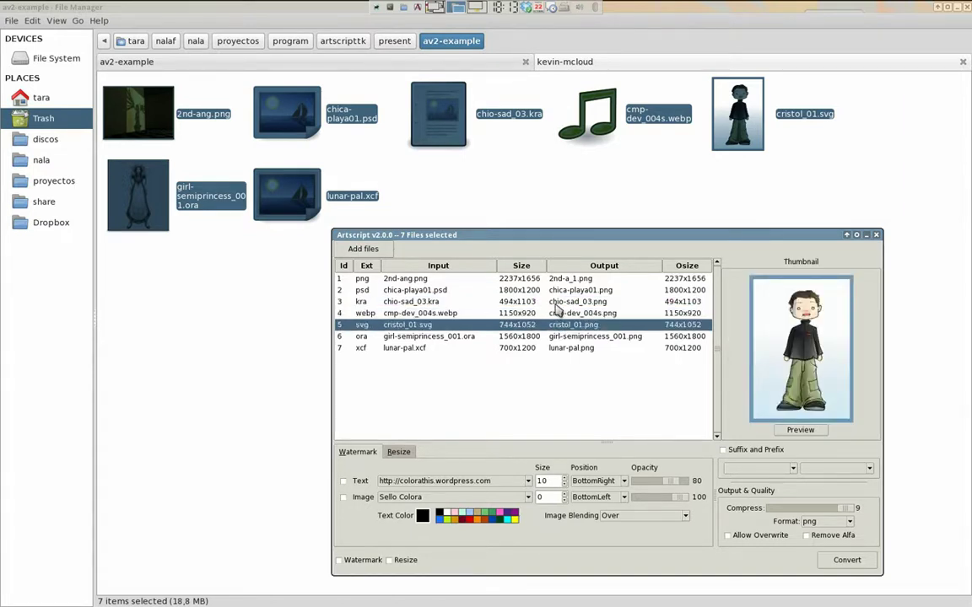
pyautogui.moveTo(506, 235); pyautogui.dragTo(504, 210)
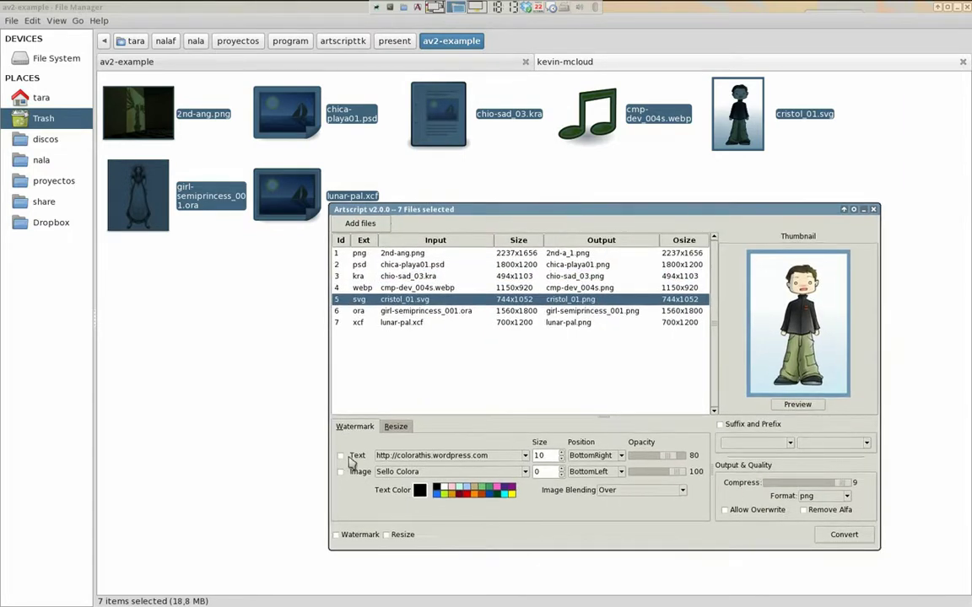
# - Enable a green text watermark positioned at TopRight
pyautogui.click(339, 456)
pyautogui.click(594, 455)
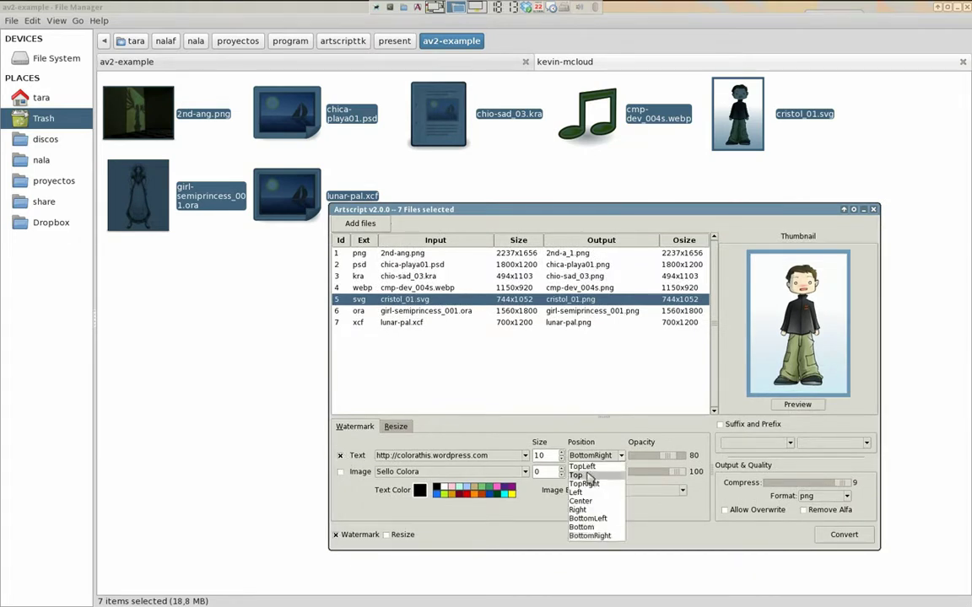
pyautogui.click(584, 484)
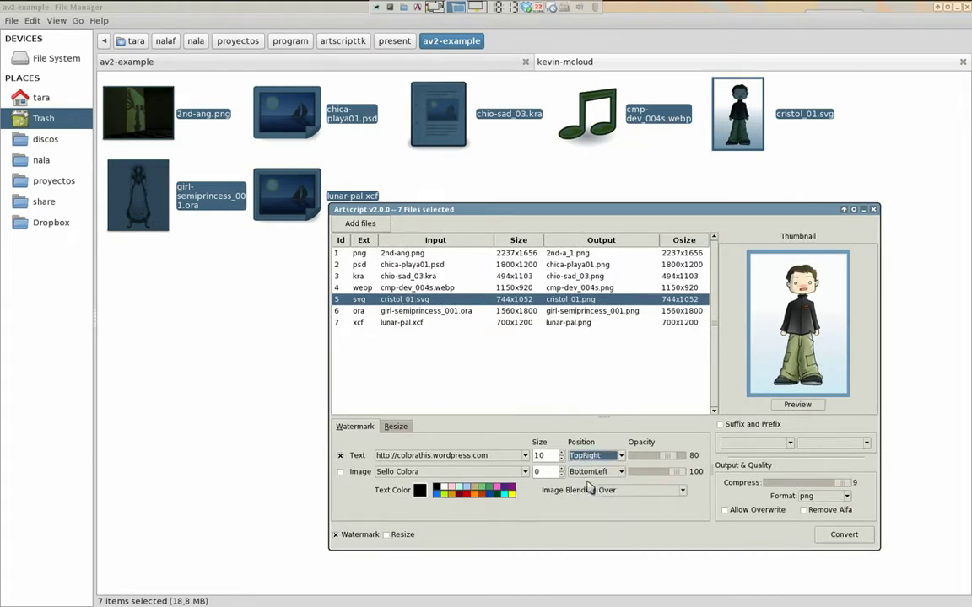
pyautogui.click(486, 493)
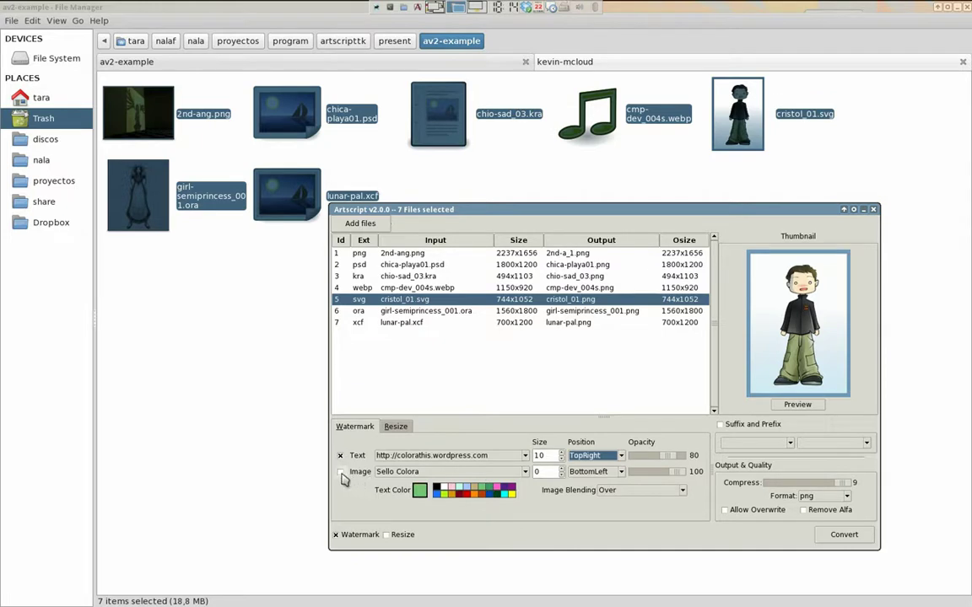
# - Add the Colora pink image watermark and preview cristol_01.svg with both watermarks
pyautogui.click(339, 471)
pyautogui.click(447, 471)
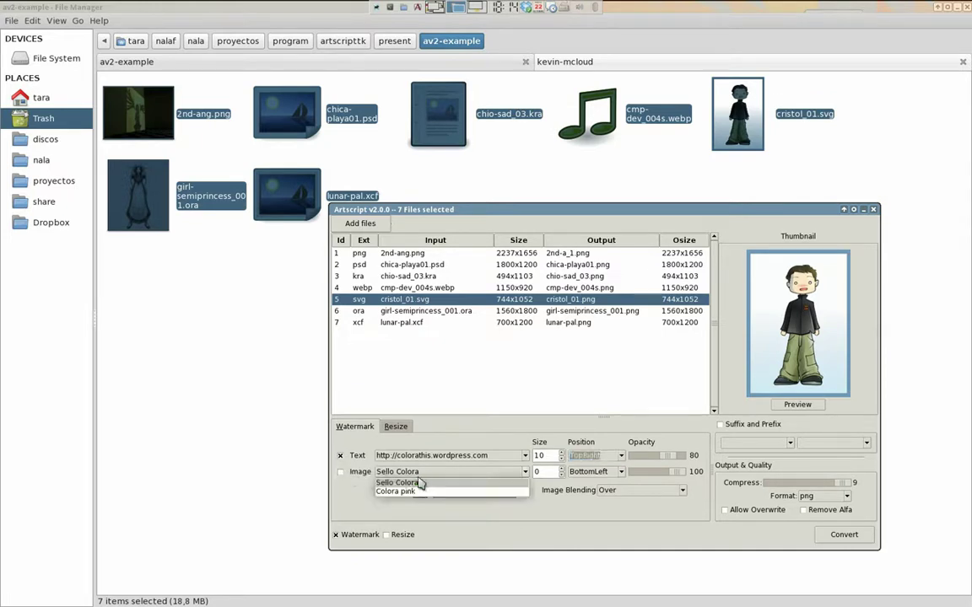
pyautogui.click(412, 490)
pyautogui.click(595, 471)
pyautogui.click(595, 518)
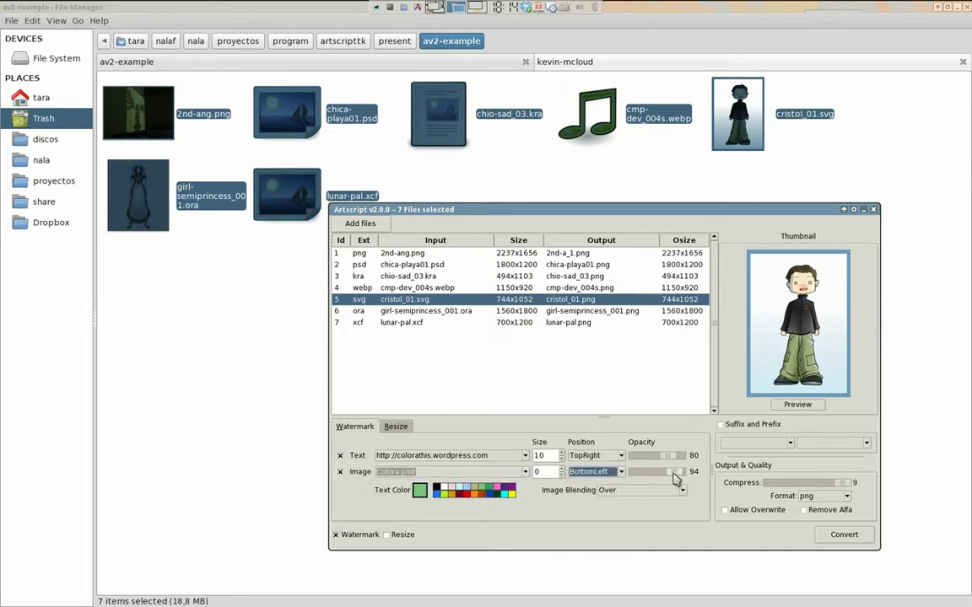
pyautogui.scroll(-4, 674, 474)
pyautogui.scroll(4, 677, 474)
pyautogui.click(770, 408)
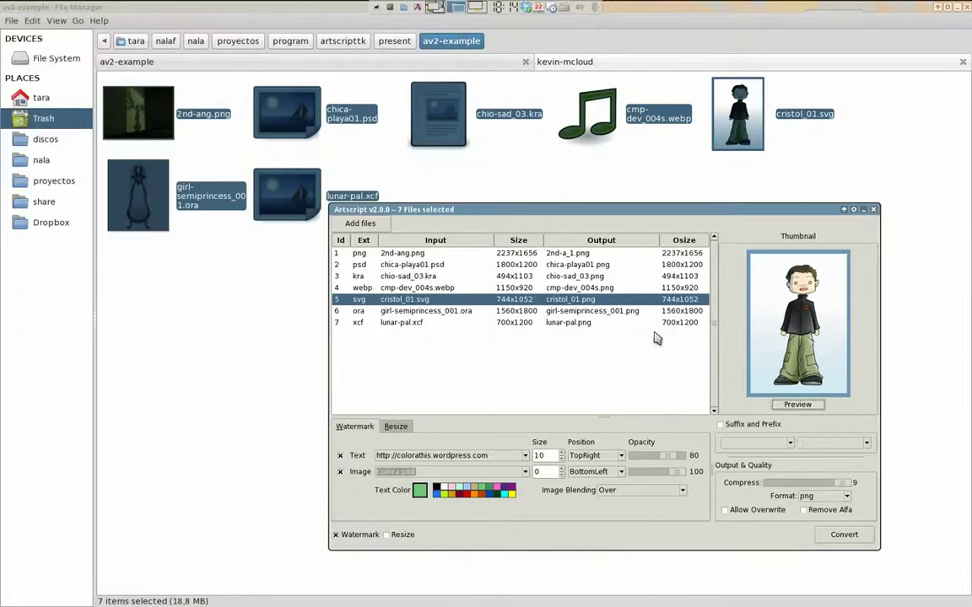
# - Add a 720x1050 output size, choose jpg format, and preview cristol_01.svg at 720x1018
pyautogui.click(396, 426)
pyautogui.click(342, 445)
pyautogui.click(400, 446)
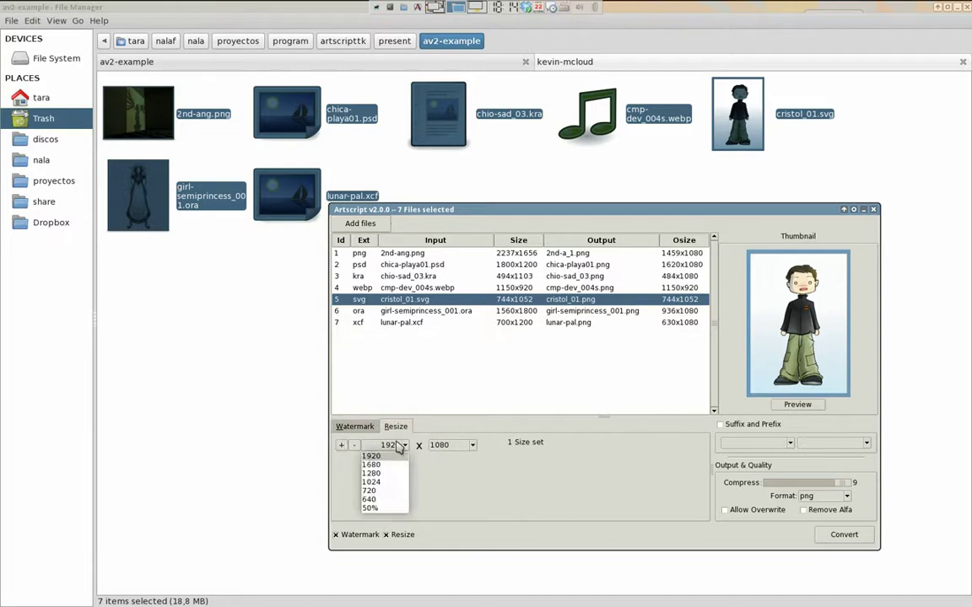
pyautogui.click(368, 490)
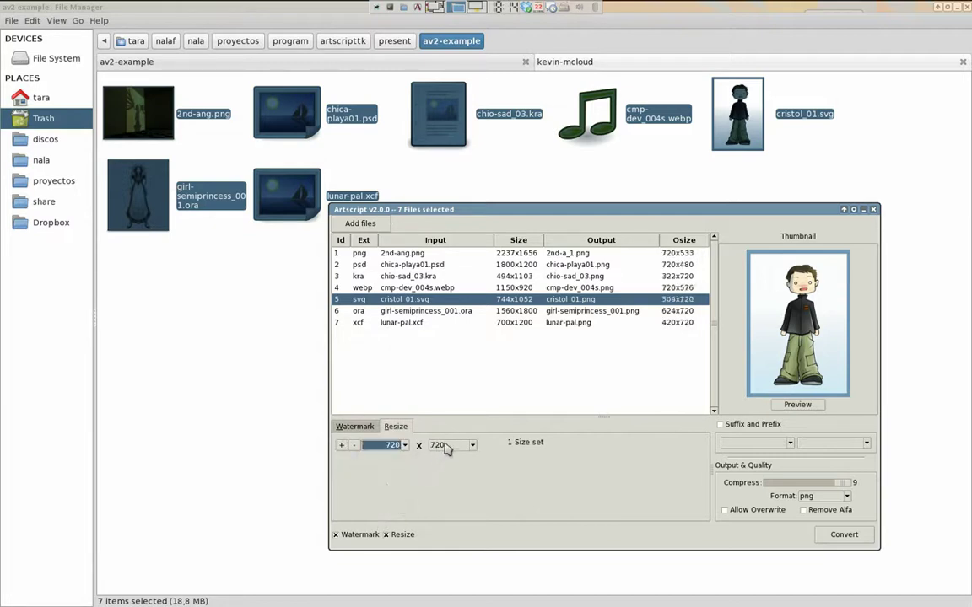
pyautogui.doubleClick(447, 445)
pyautogui.write('105')
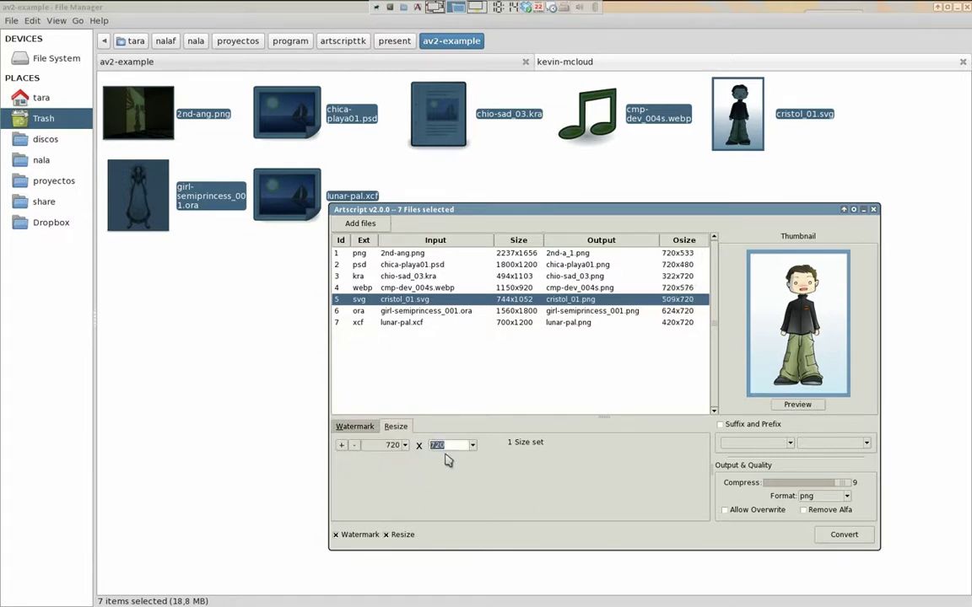
pyautogui.write('0')
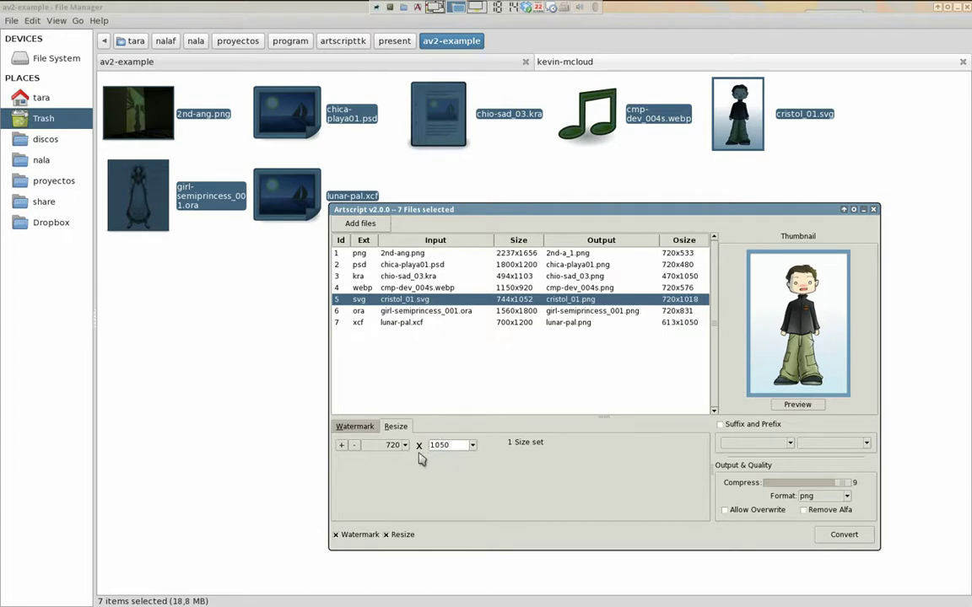
pyautogui.click(808, 497)
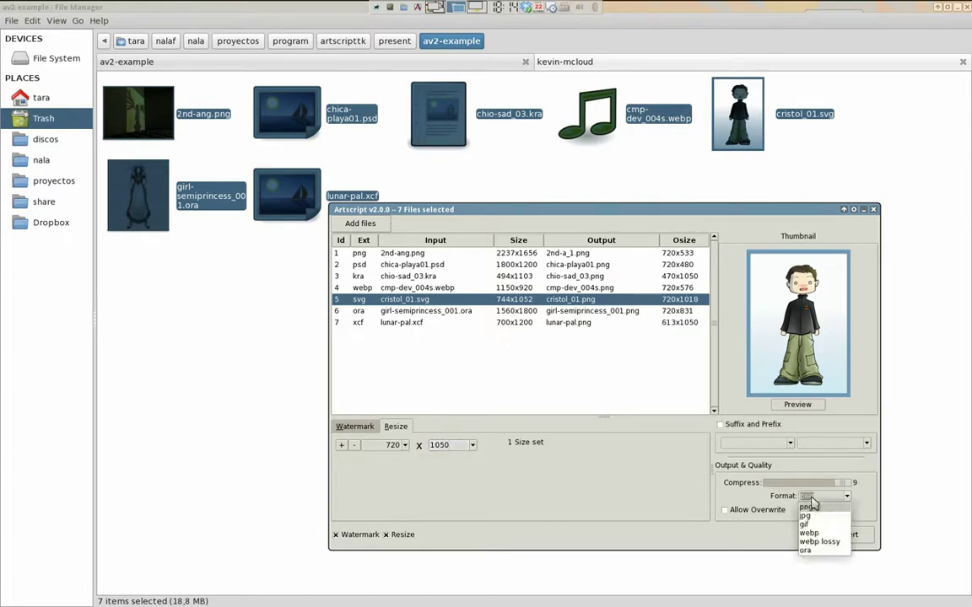
pyautogui.click(810, 516)
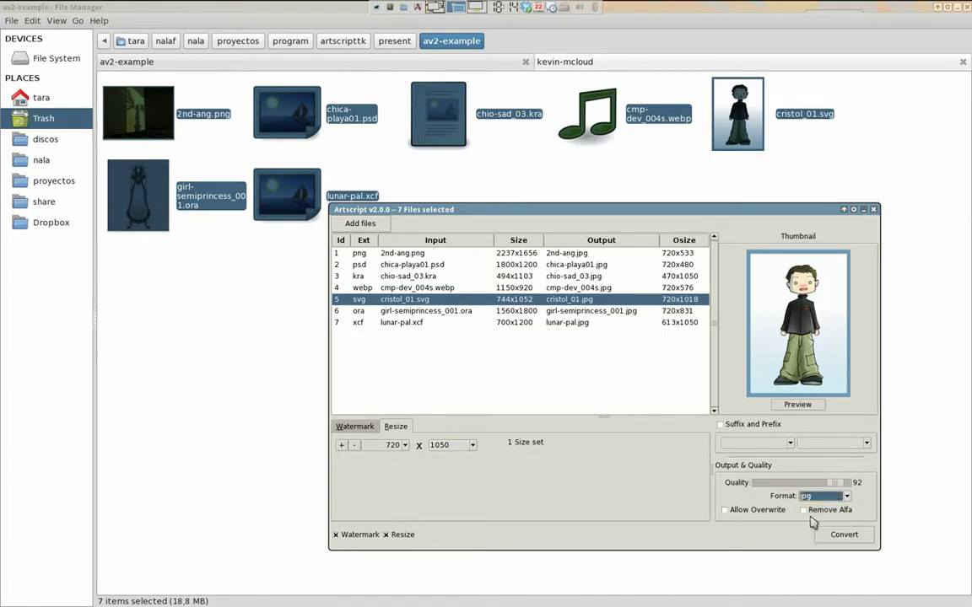
pyautogui.click(795, 406)
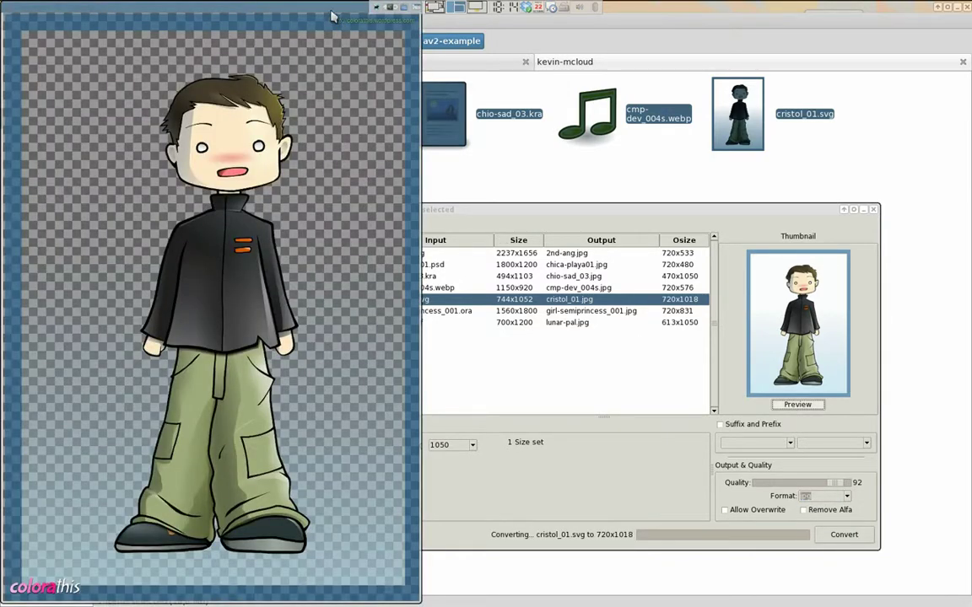
# - Turn on Remove Alfa and re-preview cristol_01.svg without transparency
pyautogui.moveTo(333, 17); pyautogui.dragTo(330, 33)
pyautogui.click(382, 38)
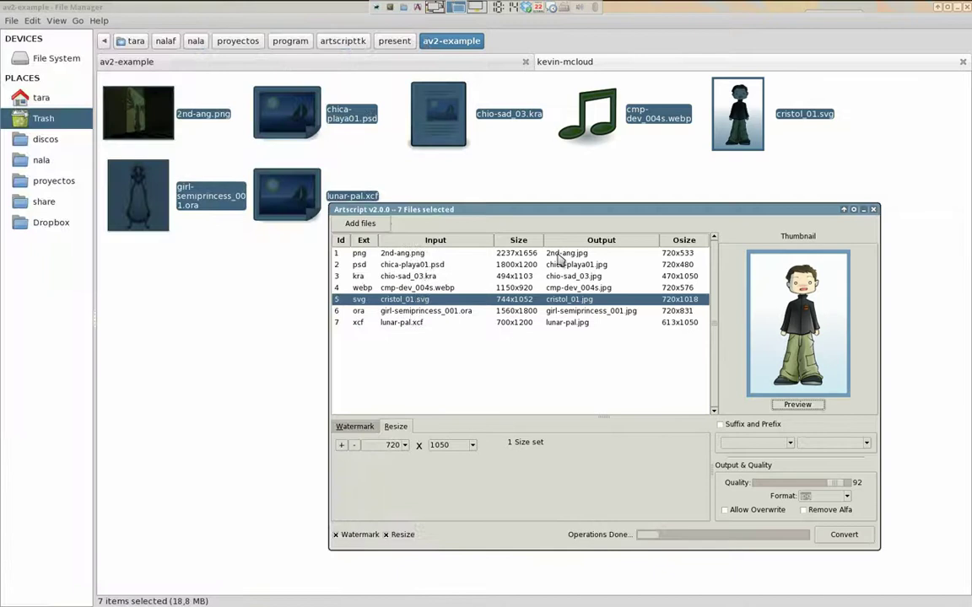
pyautogui.click(817, 510)
pyautogui.click(798, 405)
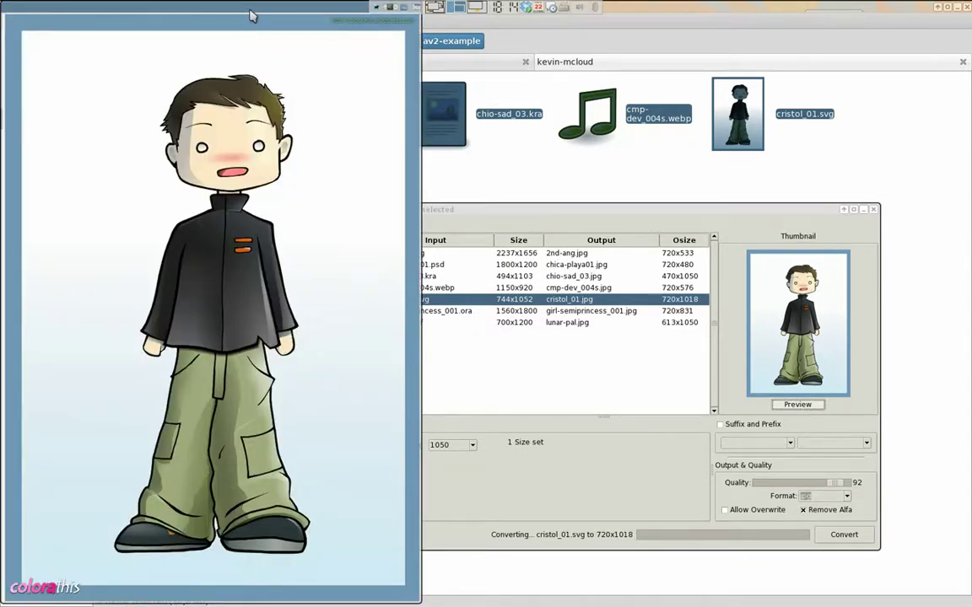
pyautogui.moveTo(252, 15); pyautogui.dragTo(264, 28)
pyautogui.click(386, 30)
# - Preview chica-playa01.psd's converted 720x480 output, then close it
pyautogui.click(409, 265)
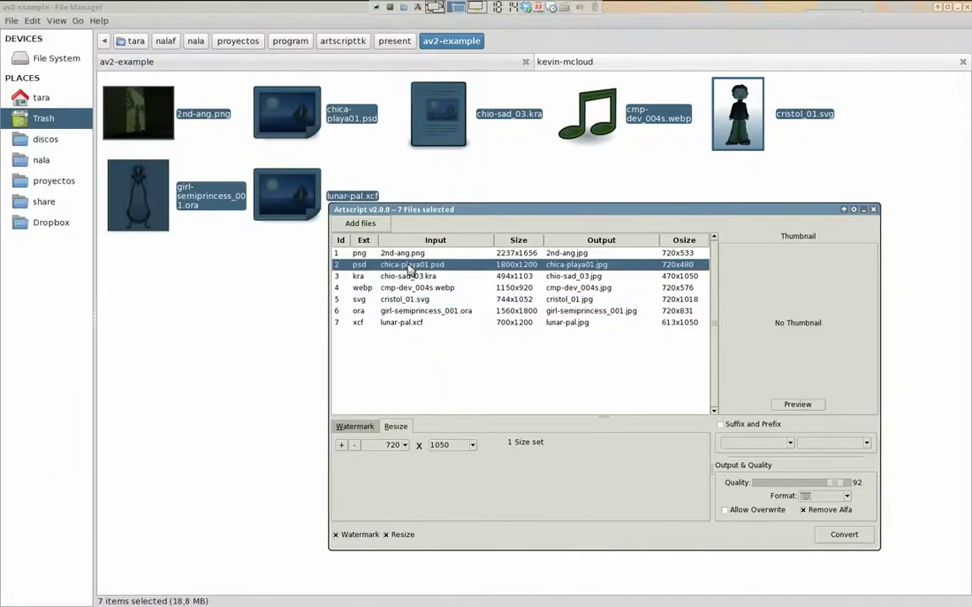
pyautogui.click(789, 407)
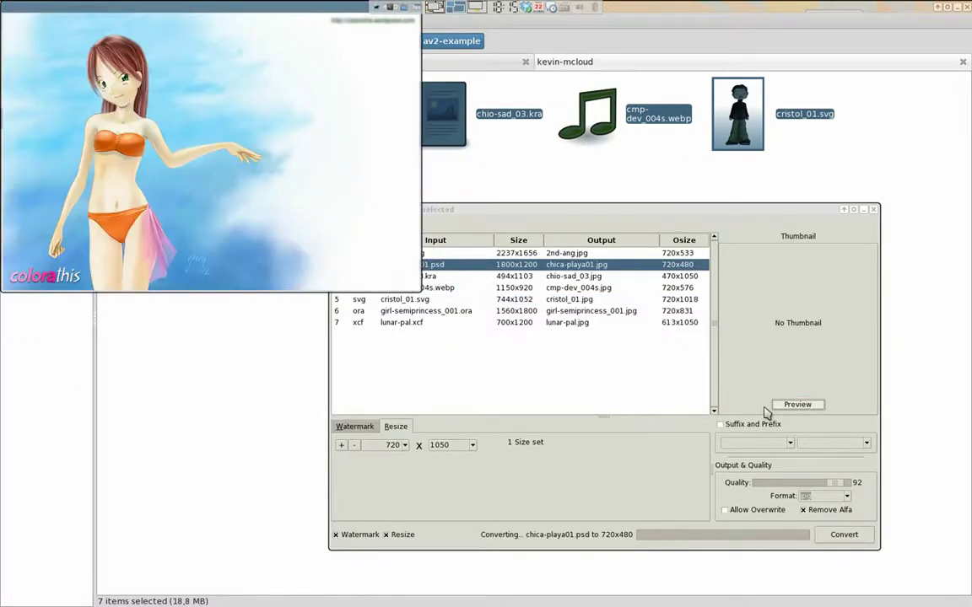
pyautogui.moveTo(232, 8); pyautogui.dragTo(271, 91)
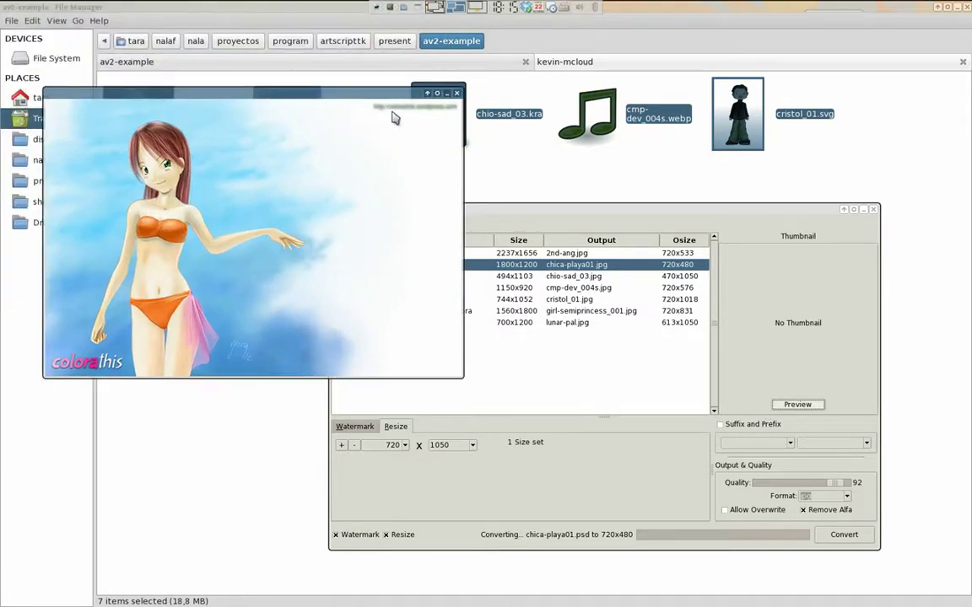
pyautogui.click(456, 93)
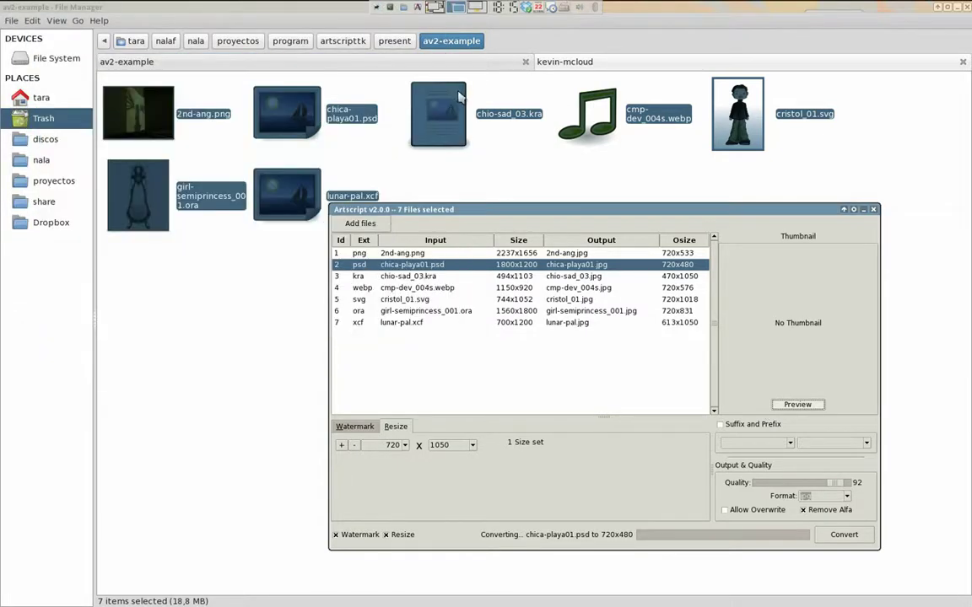
# - Make the watermark text white and preview chica-playa01.psd with it
pyautogui.click(365, 426)
pyautogui.click(441, 487)
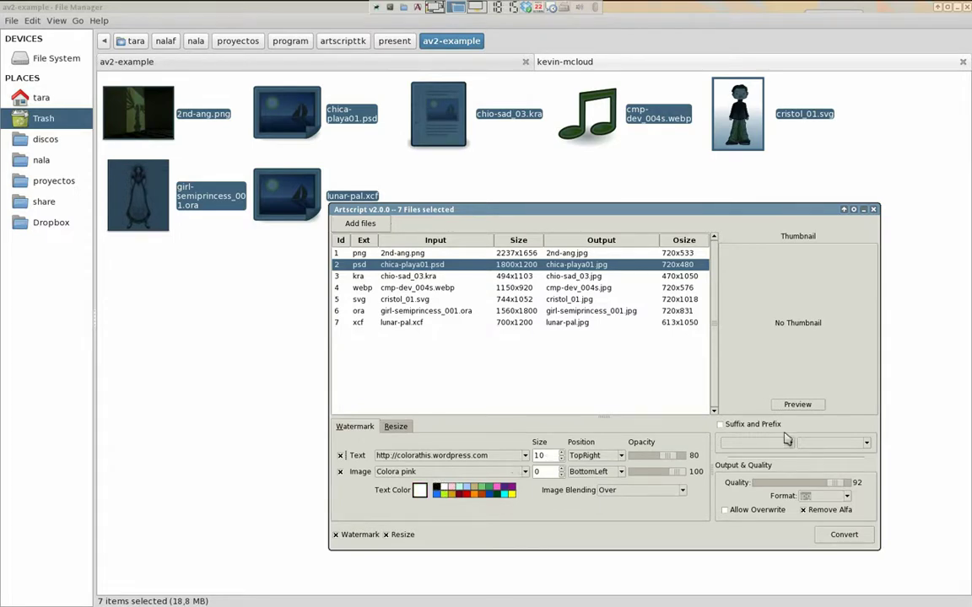
pyautogui.click(793, 405)
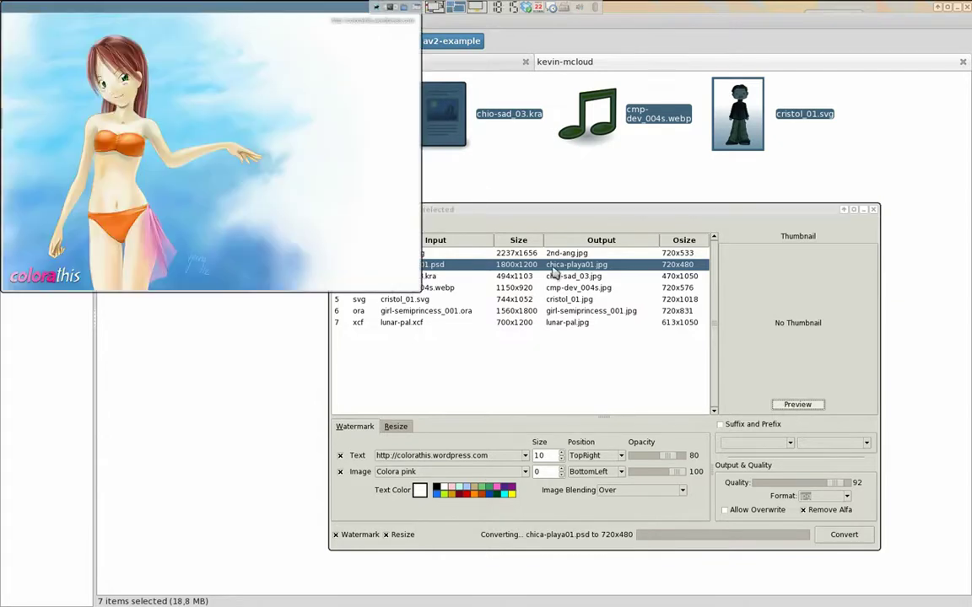
pyautogui.moveTo(310, 17); pyautogui.dragTo(376, 90)
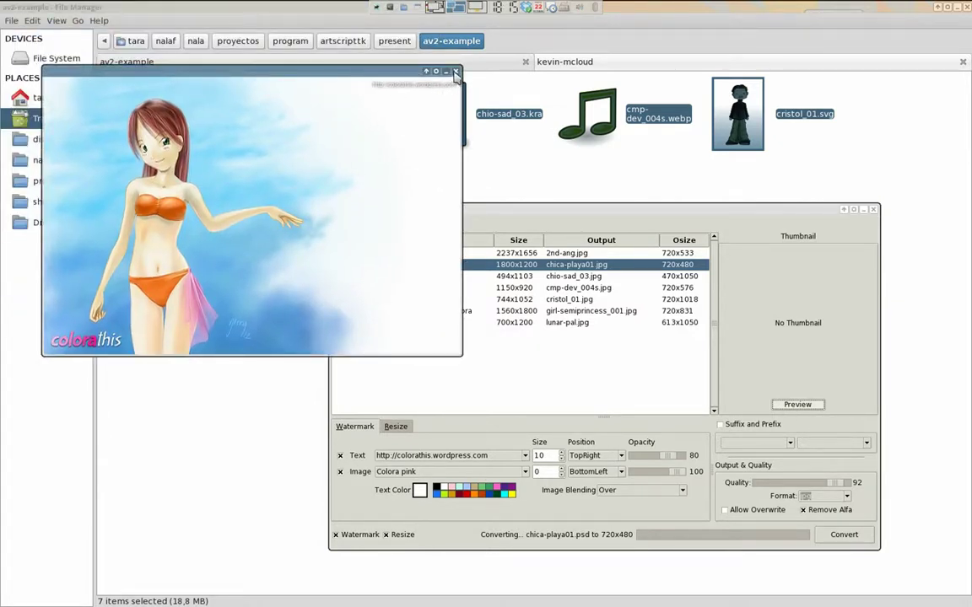
pyautogui.click(455, 73)
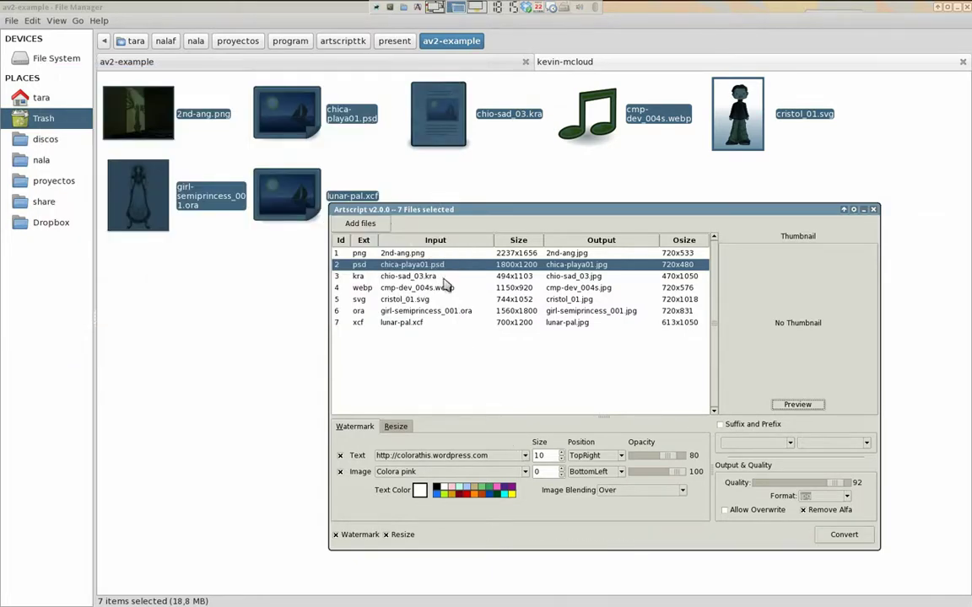
# - Move the text watermark to BottomRight and review the remaining artworks, including girl-semiprincess and lunar-pal.xcf
pyautogui.click(441, 278)
pyautogui.click(441, 287)
pyautogui.click(439, 299)
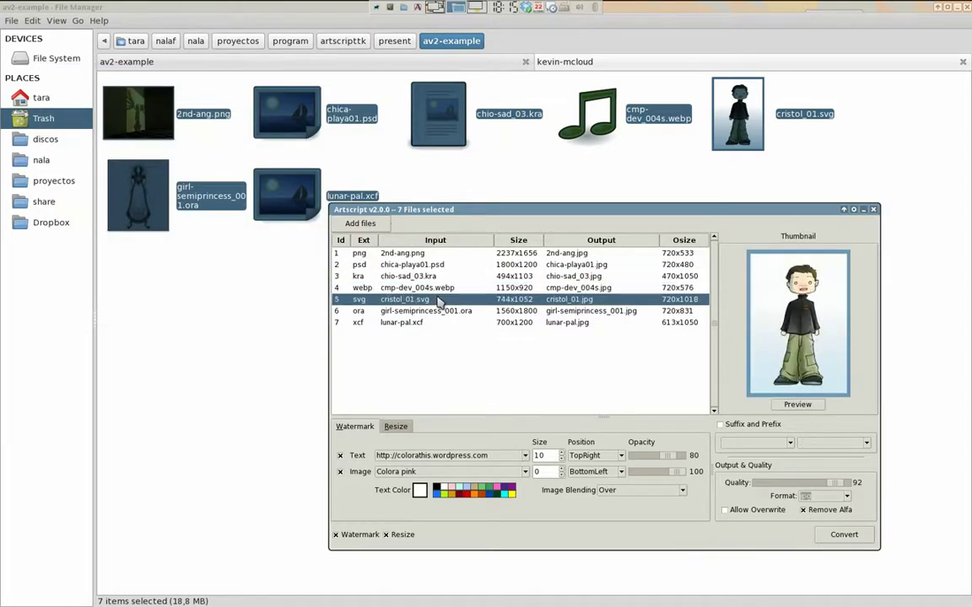
pyautogui.click(595, 455)
pyautogui.click(601, 534)
pyautogui.click(434, 312)
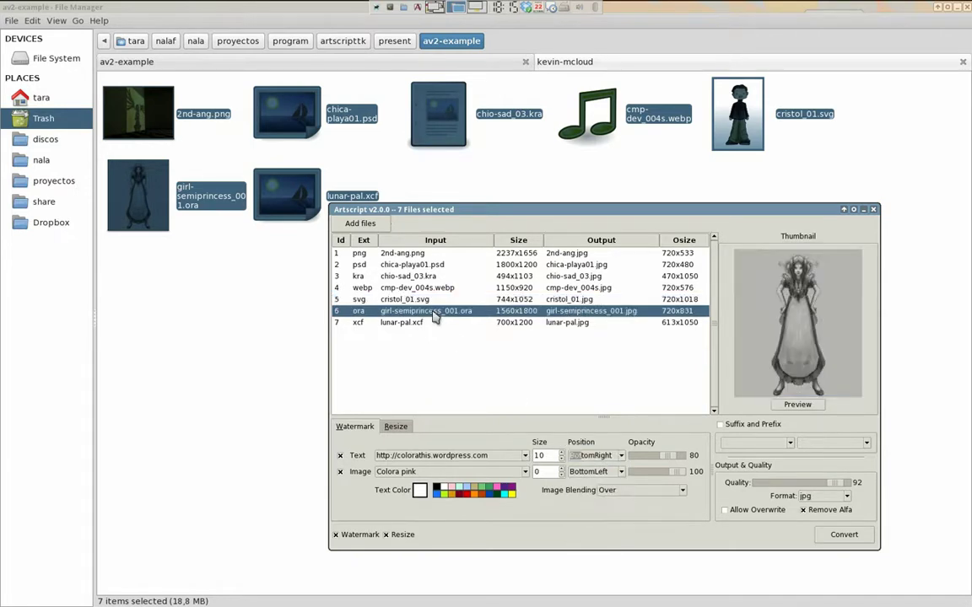
pyautogui.click(430, 324)
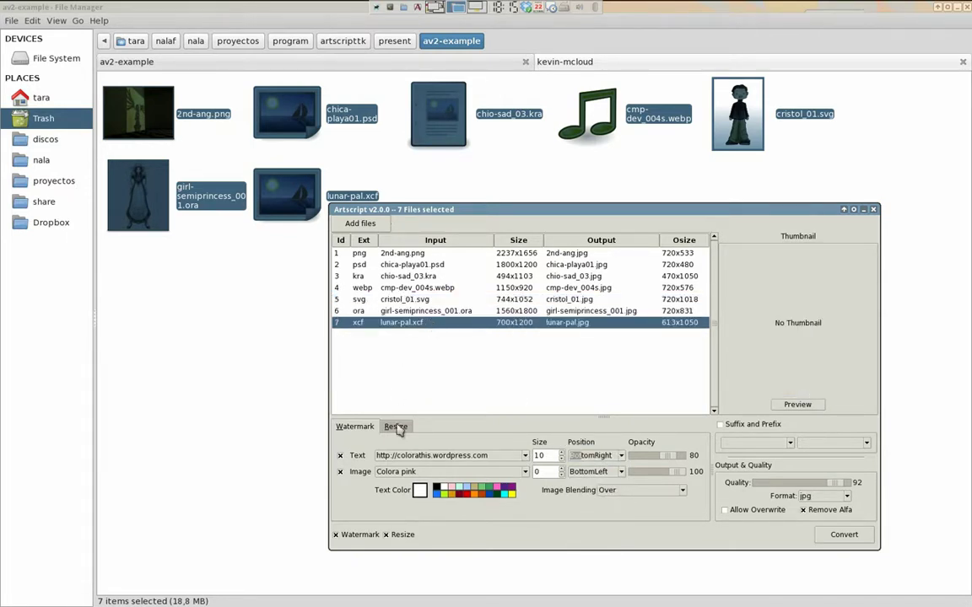
pyautogui.click(831, 497)
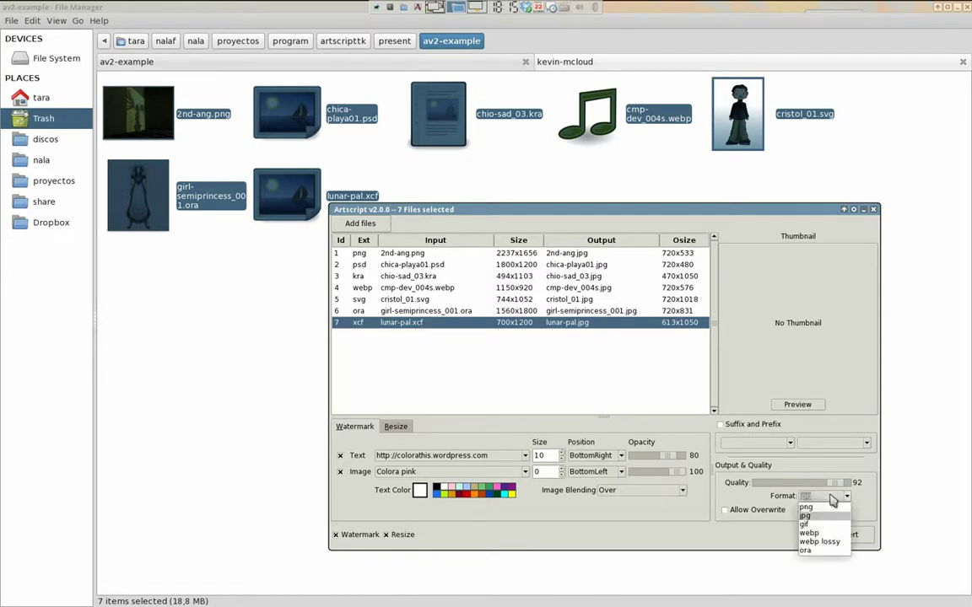
# - Keep jpg output and name files with a net_ prefix and no suffix, e.g. net_lunar-pal.jpg
pyautogui.click(809, 515)
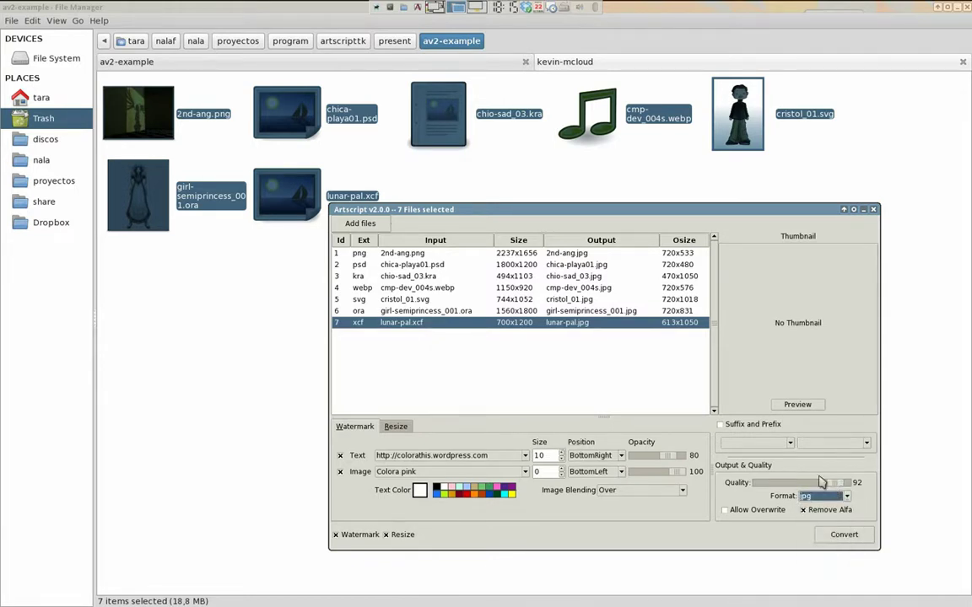
pyautogui.click(719, 424)
pyautogui.click(866, 443)
pyautogui.click(822, 471)
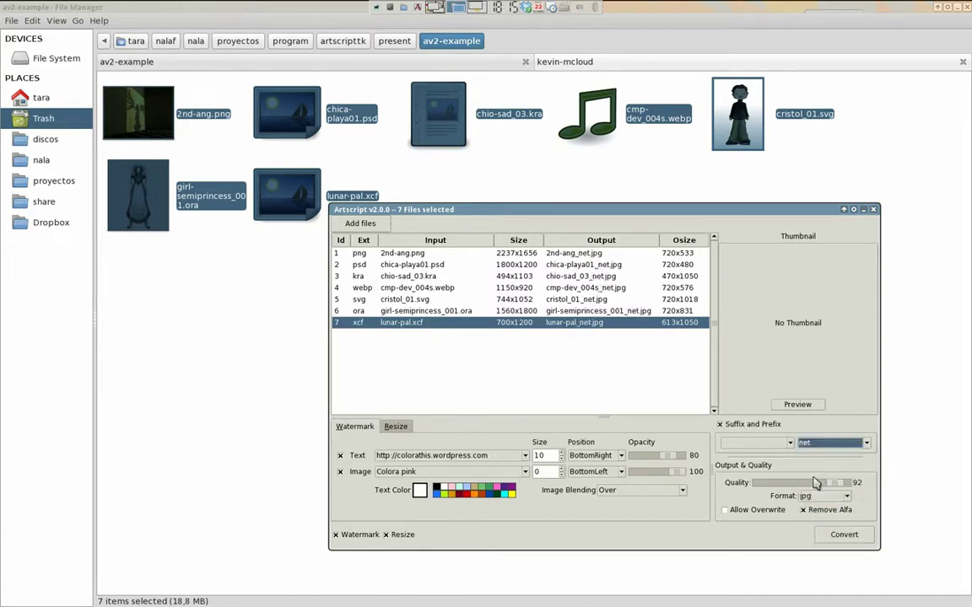
pyautogui.click(759, 443)
pyautogui.click(743, 479)
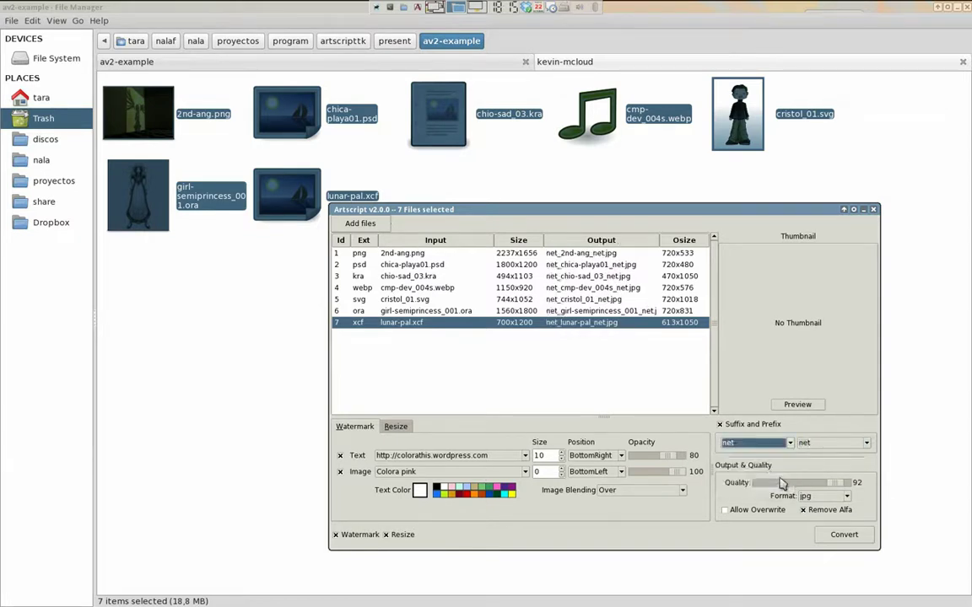
pyautogui.click(817, 447)
pyautogui.click(812, 454)
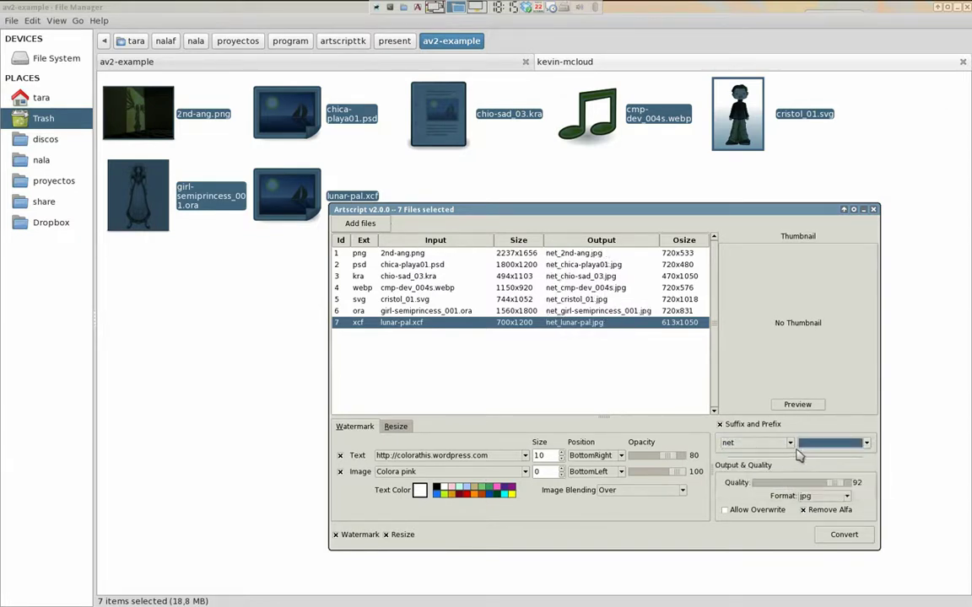
pyautogui.click(396, 426)
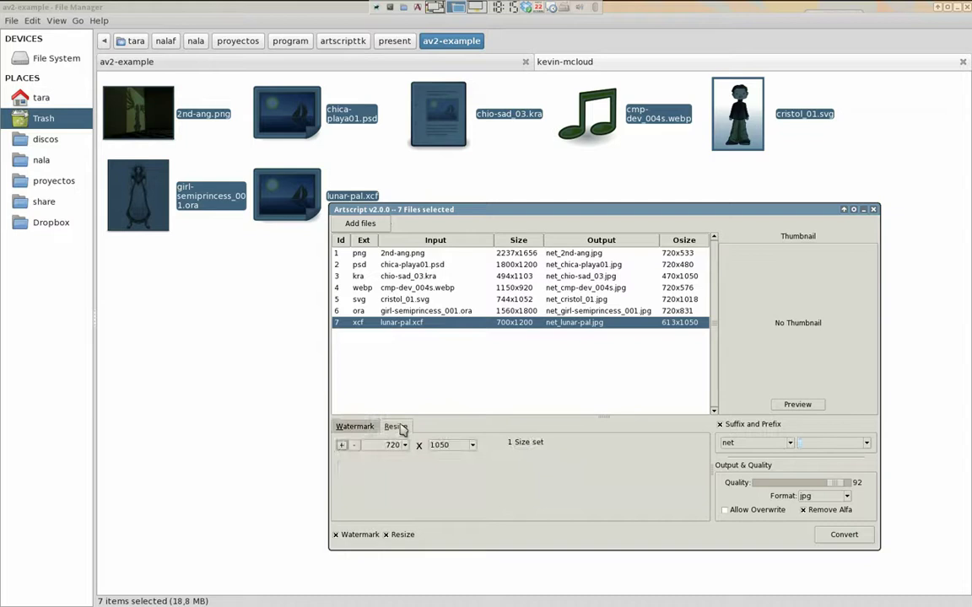
# - Add a second 1024x768 output size alongside 720x1050, leaving overwrite off
pyautogui.click(340, 445)
pyautogui.click(385, 461)
pyautogui.click(371, 497)
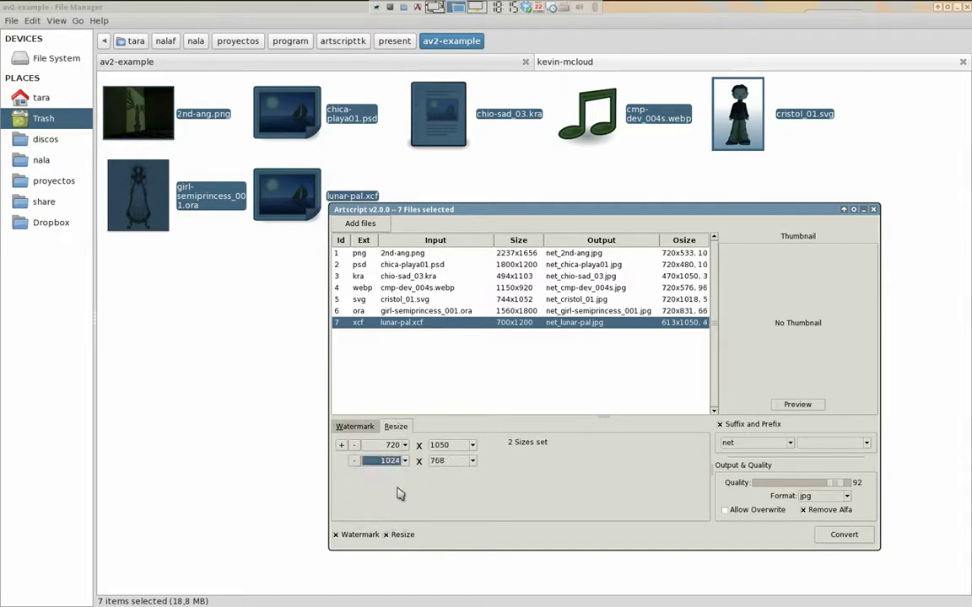
pyautogui.moveTo(880, 320); pyautogui.dragTo(937, 319)
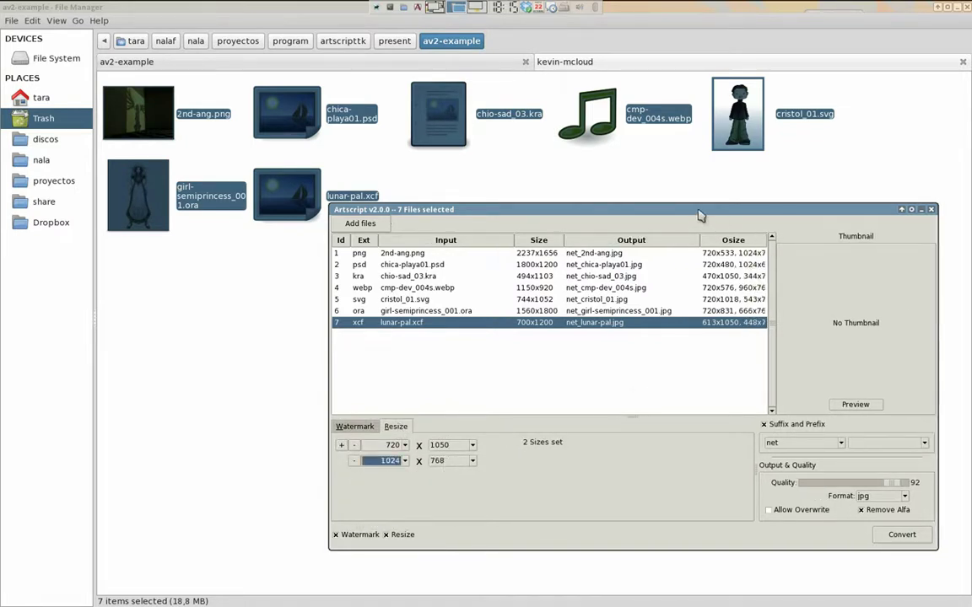
pyautogui.moveTo(698, 210); pyautogui.dragTo(618, 200)
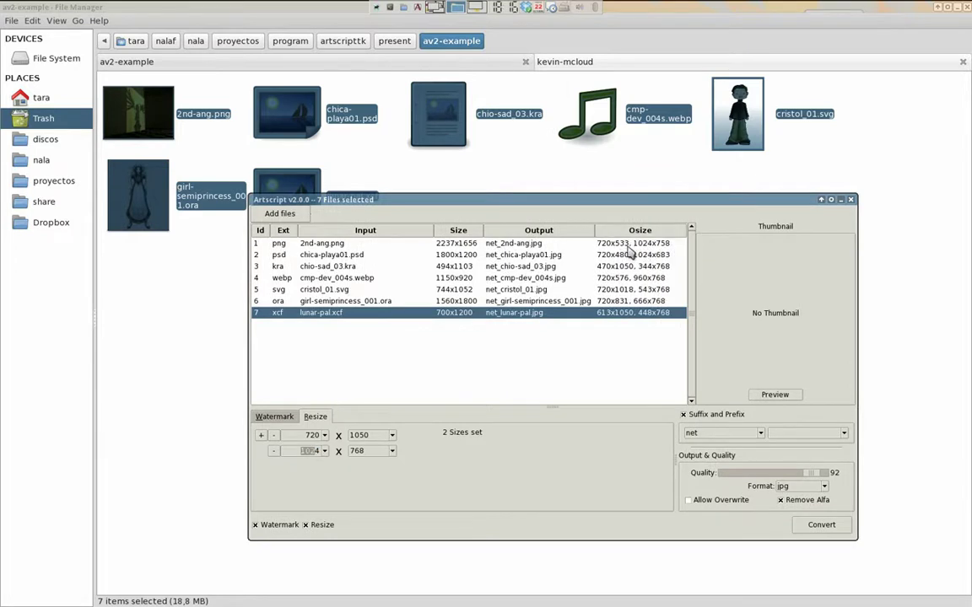
pyautogui.click(688, 501)
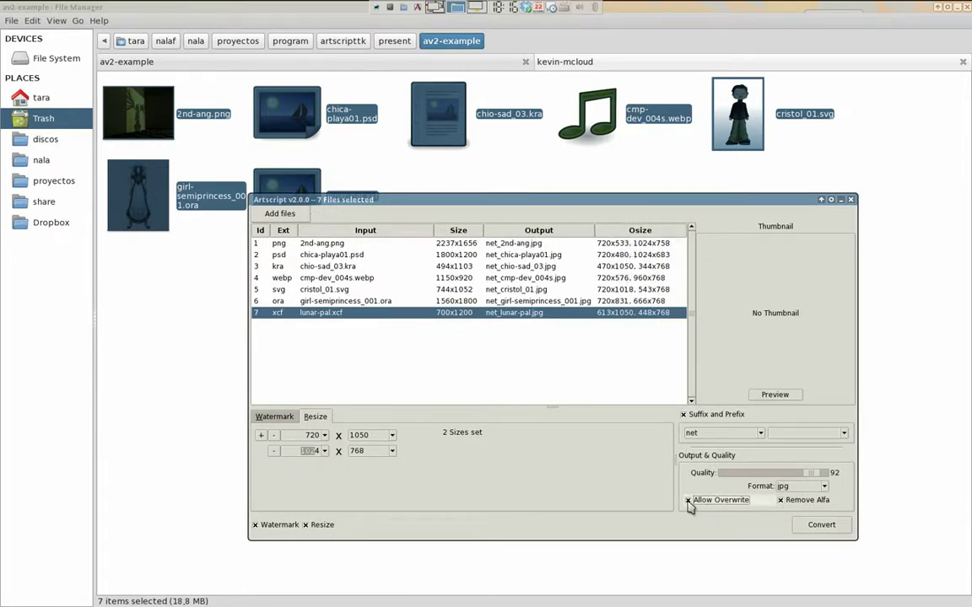
pyautogui.click(687, 501)
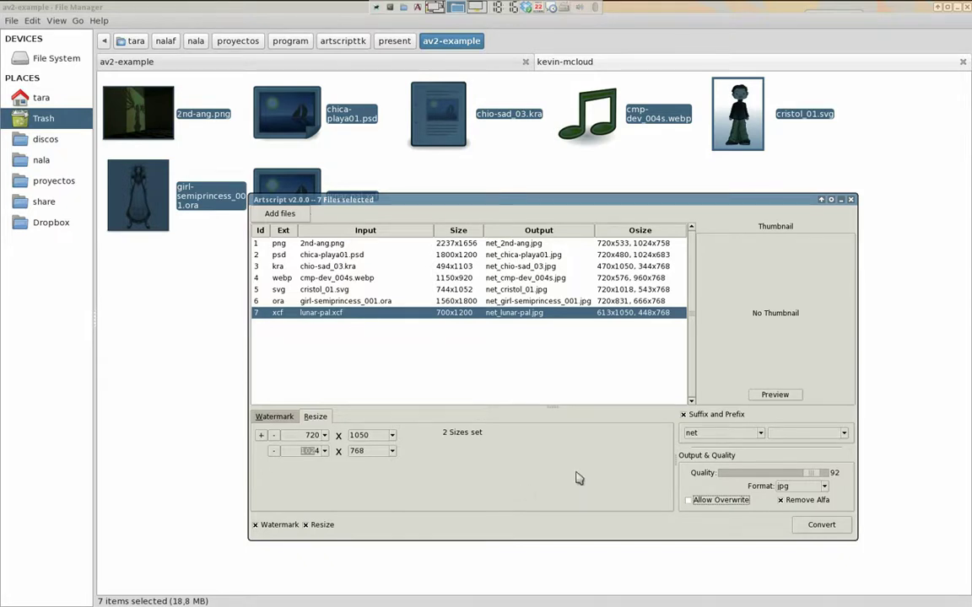
pyautogui.click(276, 417)
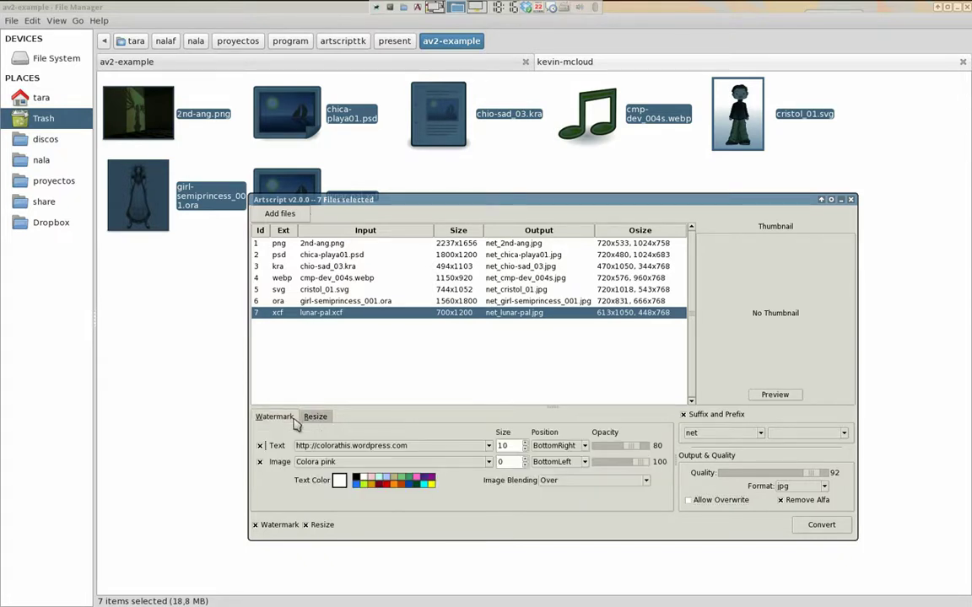
# - Convert all artworks into fourteen net_ JPGs, then close Artscript and right-click net_2nd-ang.jpg
pyautogui.click(812, 527)
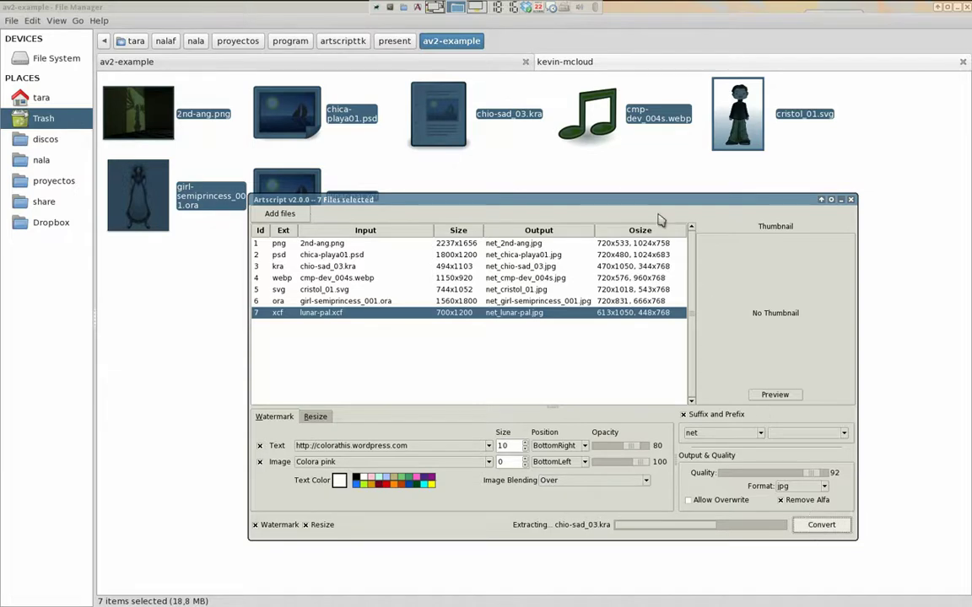
pyautogui.moveTo(641, 204)
pyautogui.mouseDown()
pyautogui.moveTo(701, 221)
pyautogui.moveTo(722, 245)
pyautogui.mouseUp()
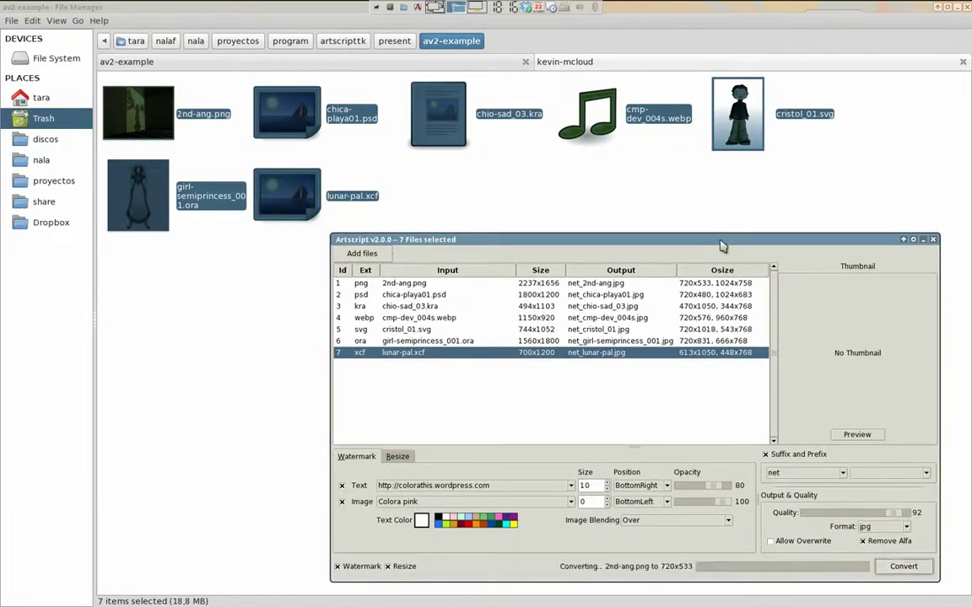
pyautogui.doubleClick(807, 240)
pyautogui.moveTo(807, 241)
pyautogui.mouseDown()
pyautogui.moveTo(838, 245)
pyautogui.moveTo(811, 60)
pyautogui.mouseUp()
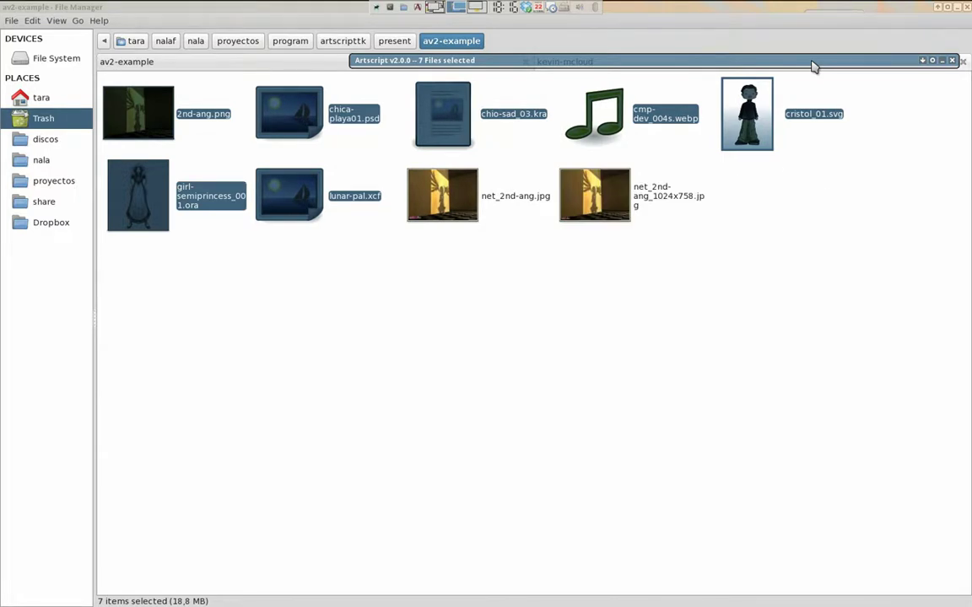
pyautogui.doubleClick(812, 62)
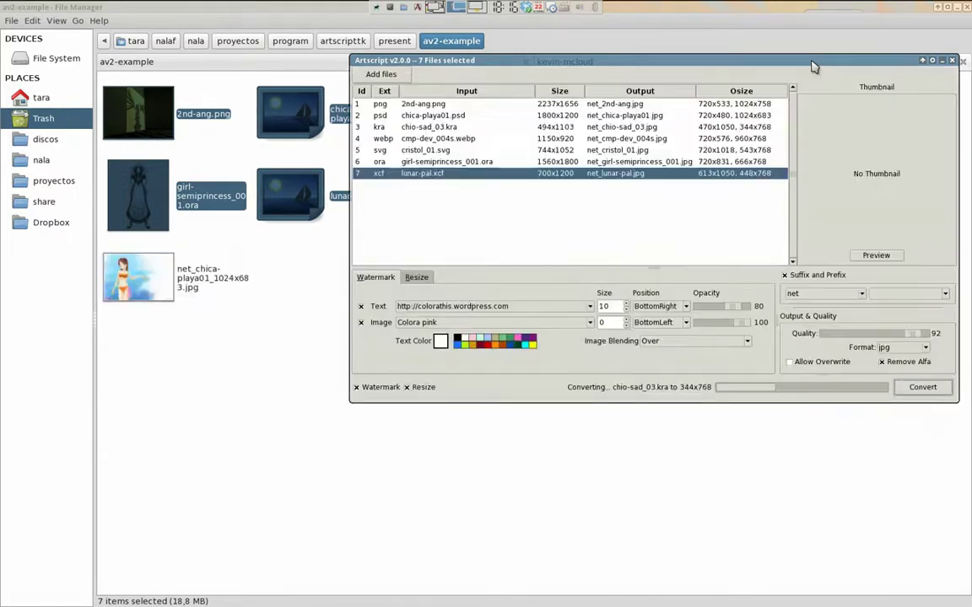
pyautogui.moveTo(812, 67); pyautogui.dragTo(700, 421)
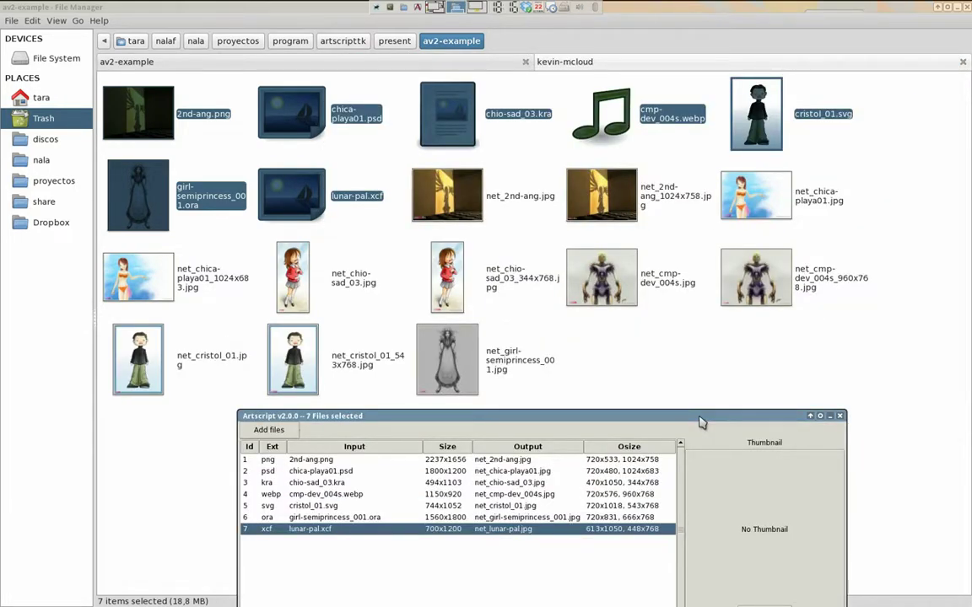
pyautogui.moveTo(700, 422); pyautogui.dragTo(768, 222)
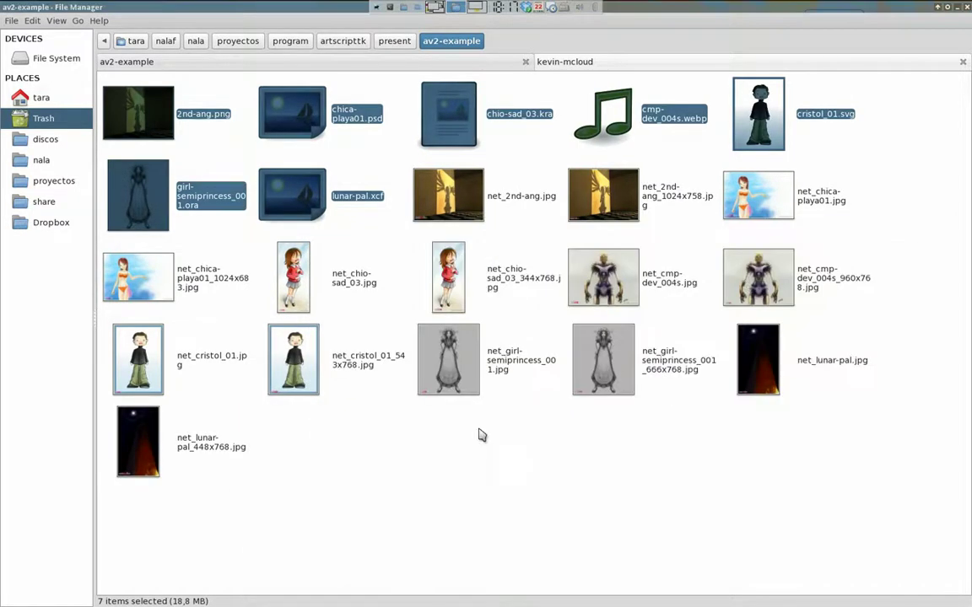
pyautogui.click(454, 224)
pyautogui.rightClick(454, 226)
pyautogui.moveTo(490, 238)
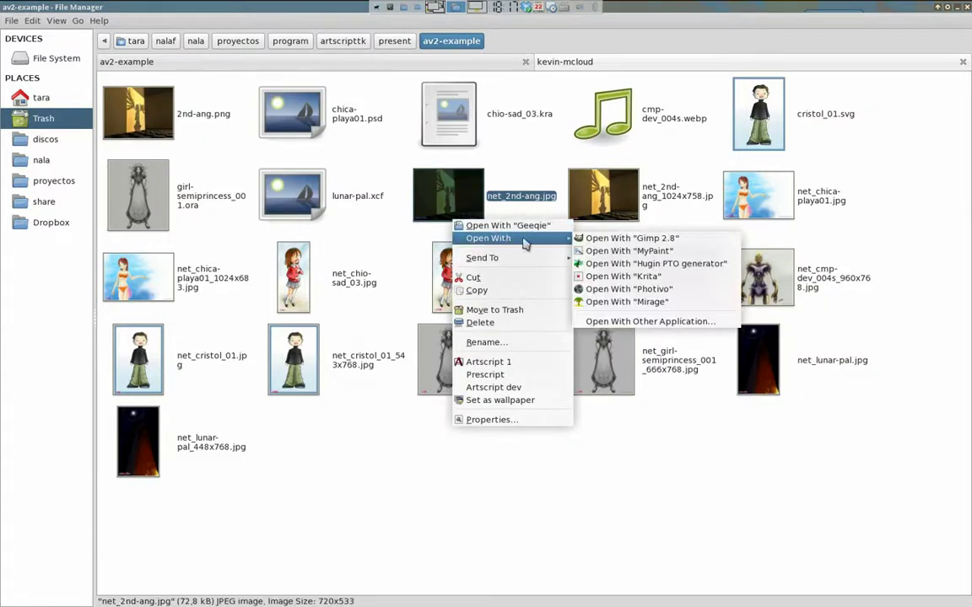
# - Open net_2nd-ang.jpg in Mirage and browse the converted images through the girl-semiprincess versions
pyautogui.click(615, 301)
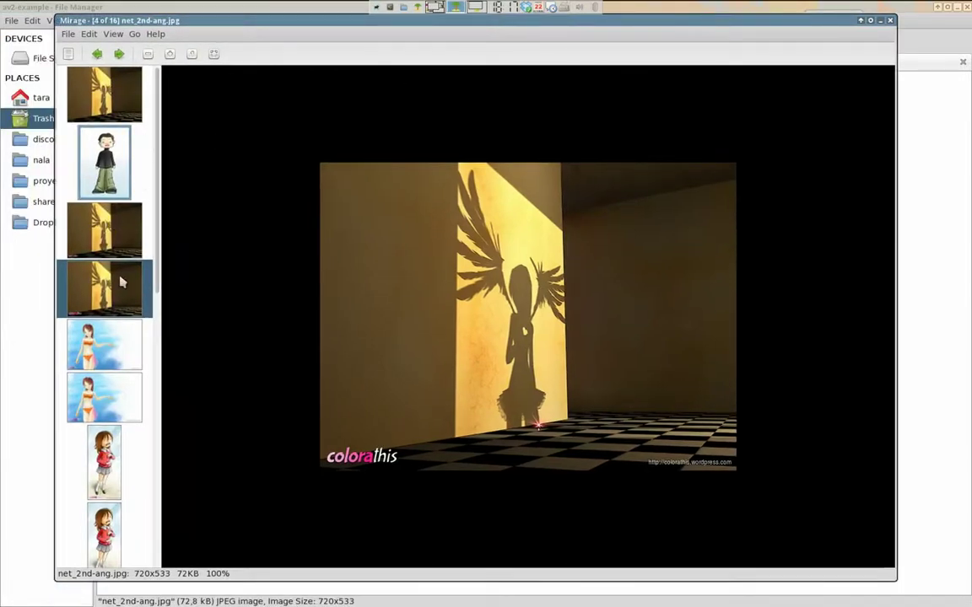
pyautogui.click(95, 224)
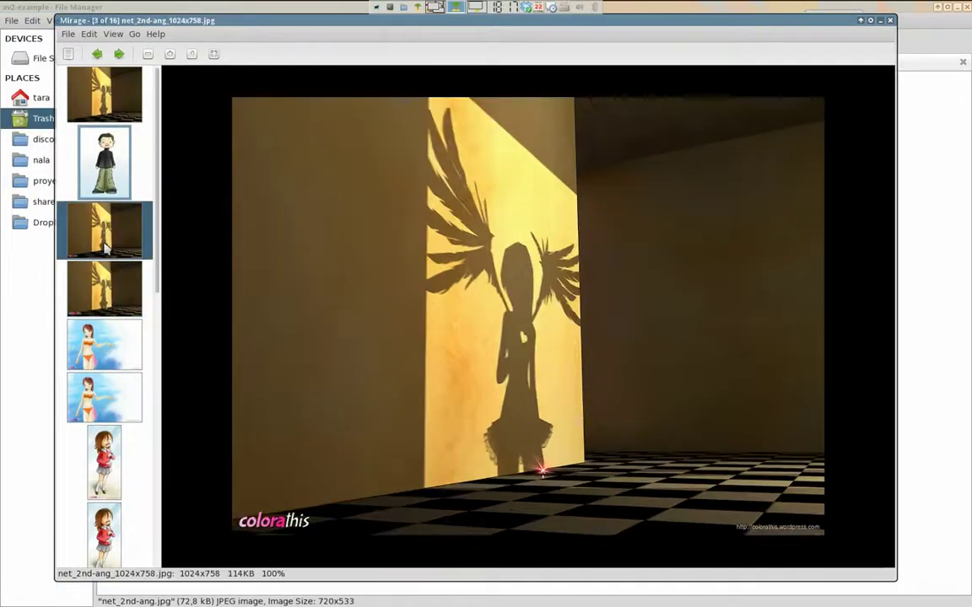
pyautogui.click(97, 343)
pyautogui.press('Down')
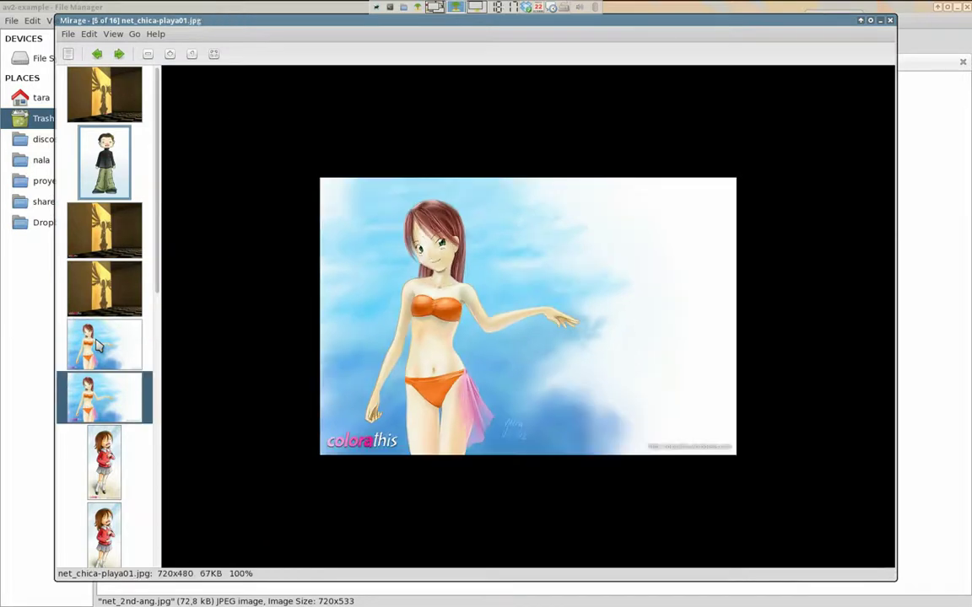
pyautogui.press('Down')
pyautogui.press('Down')
pyautogui.press('Down')
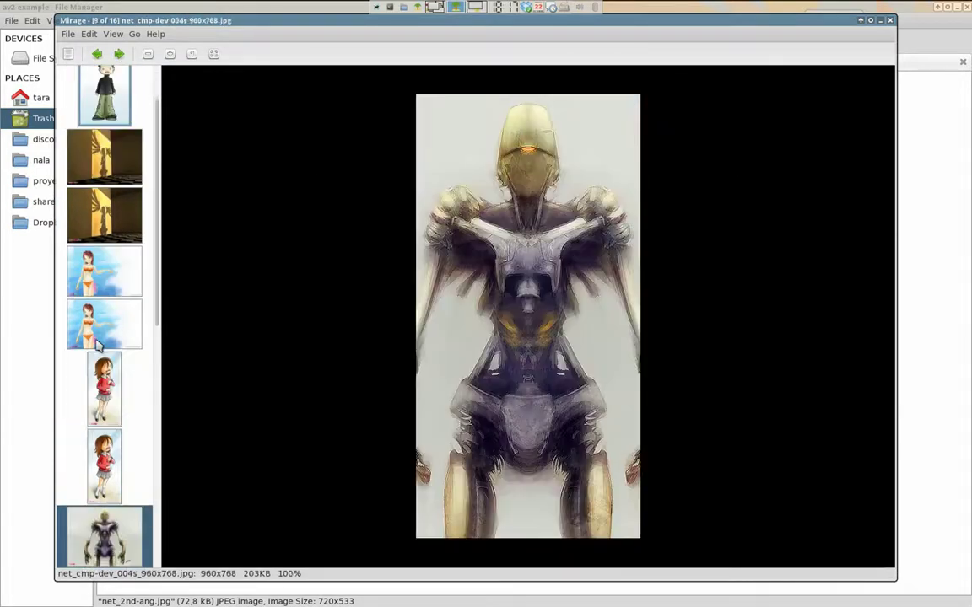
pyautogui.press('Down')
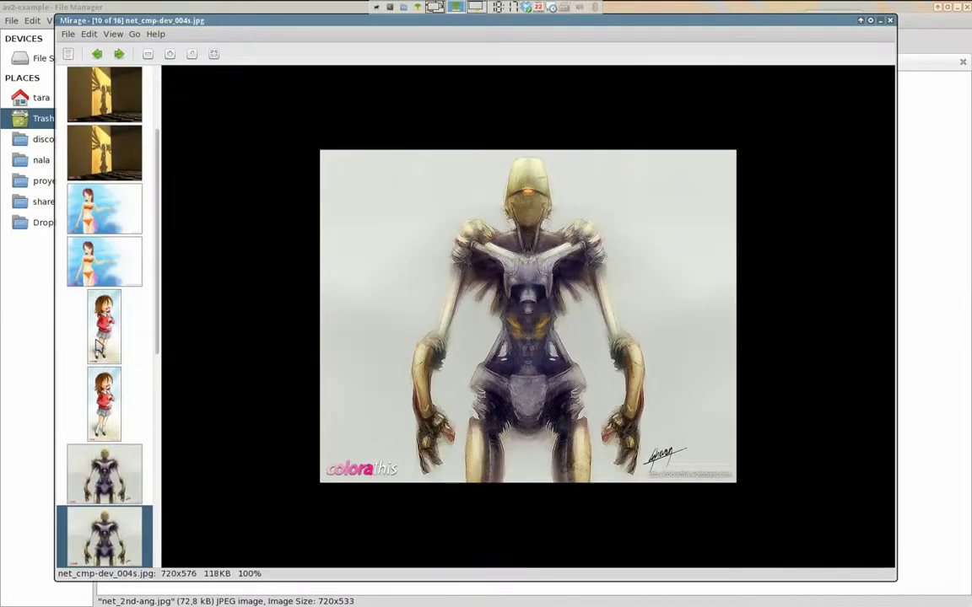
pyautogui.press('Down')
pyautogui.press('Down')
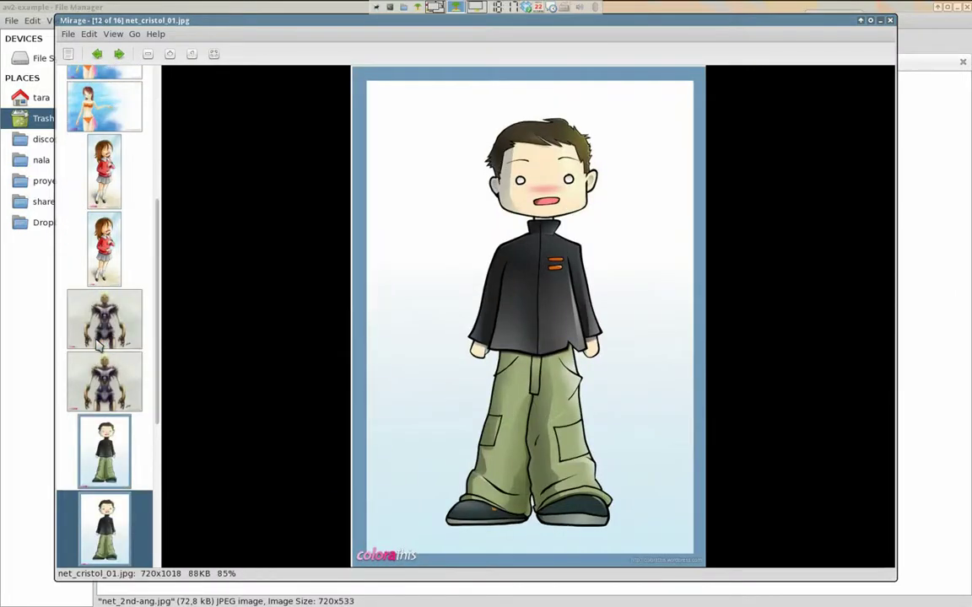
pyautogui.press('Down')
pyautogui.press('Down')
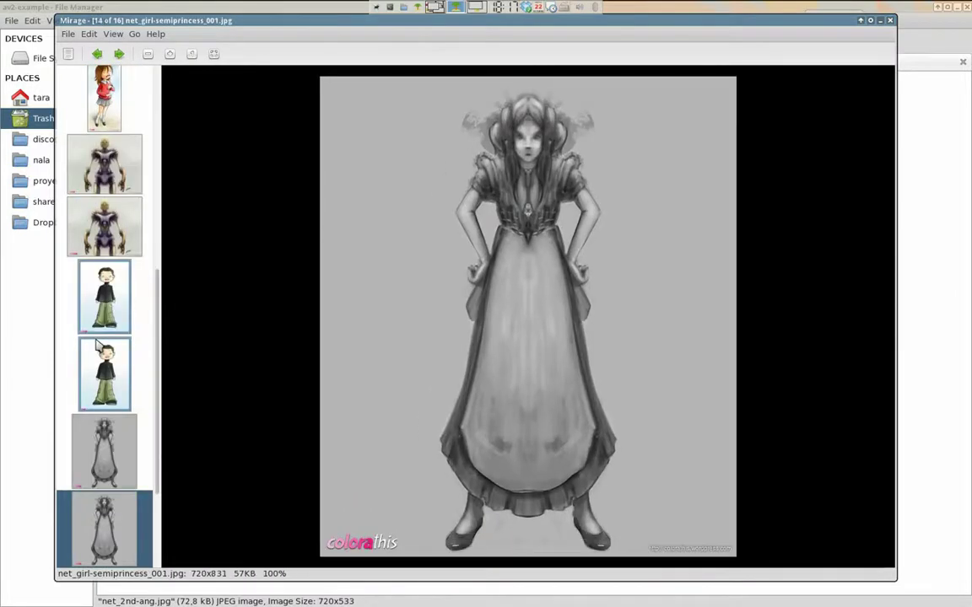
pyautogui.press('Down')
pyautogui.press('Down')
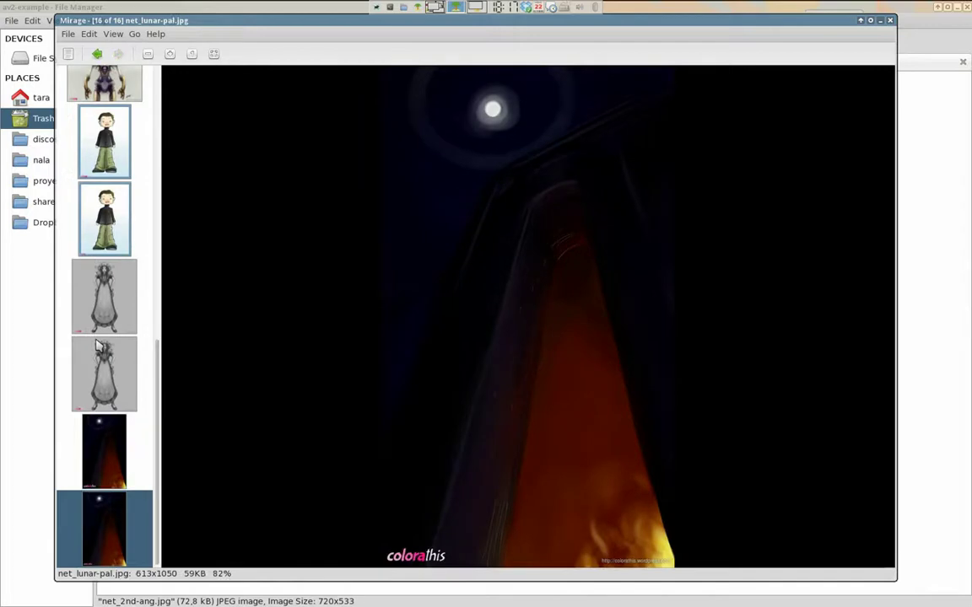